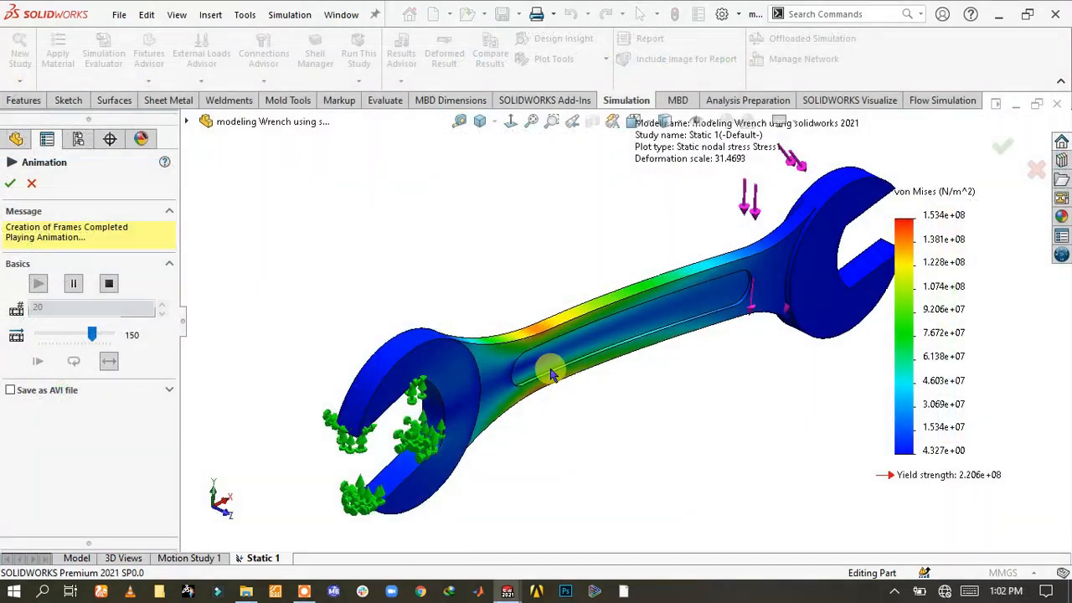
{"action": "scroll", "coordinate": [854, 304], "scroll_direction": "down", "scroll_amount": 5}
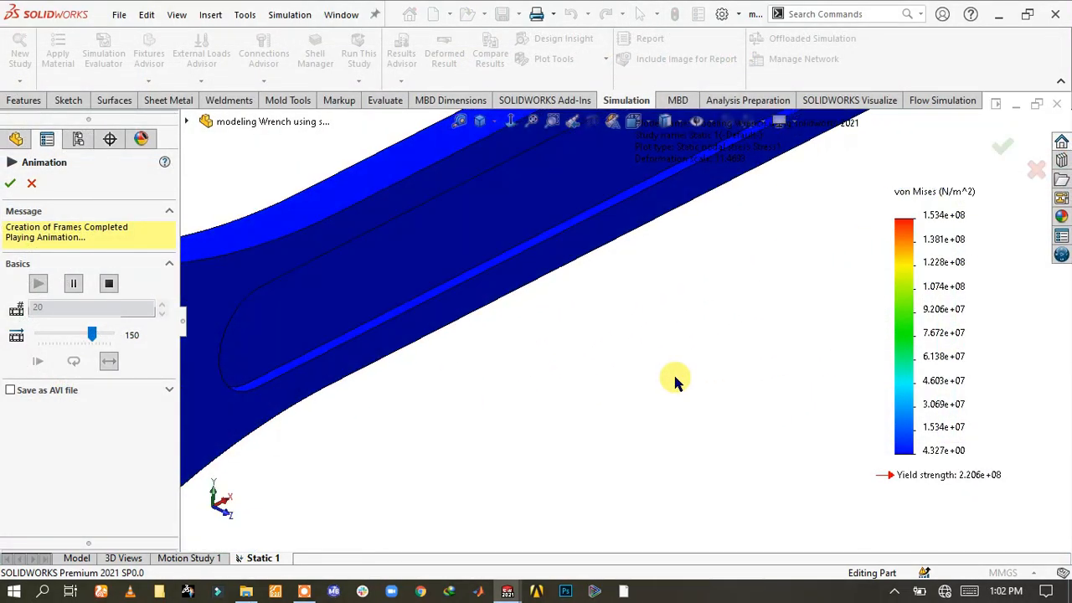
{"action": "scroll", "coordinate": [665, 365], "scroll_direction": "up", "scroll_amount": 3}
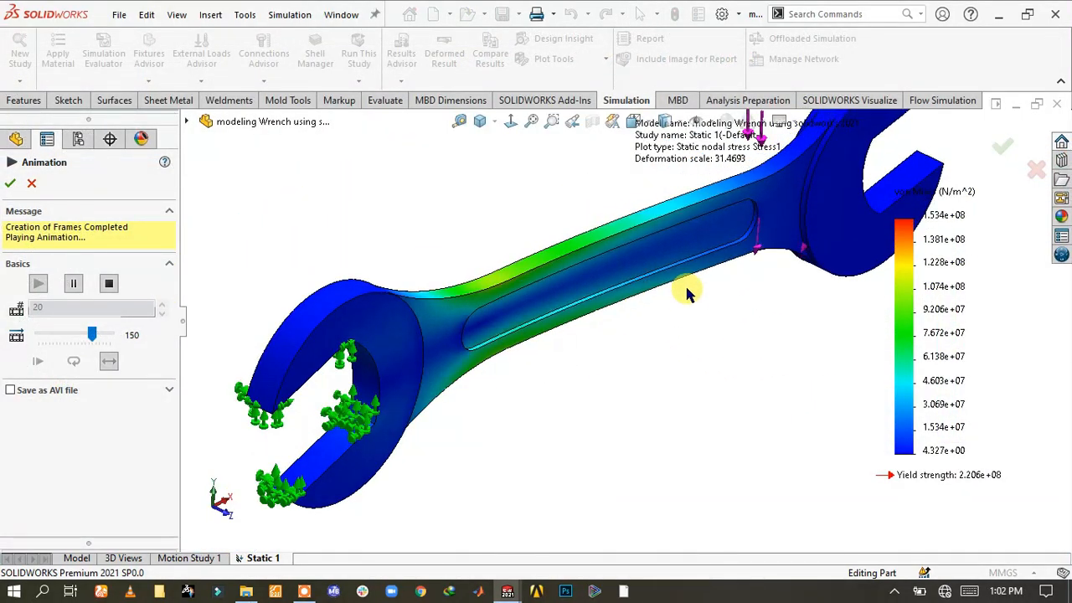
{"action": "scroll", "coordinate": [688, 286], "scroll_direction": "up", "scroll_amount": 3}
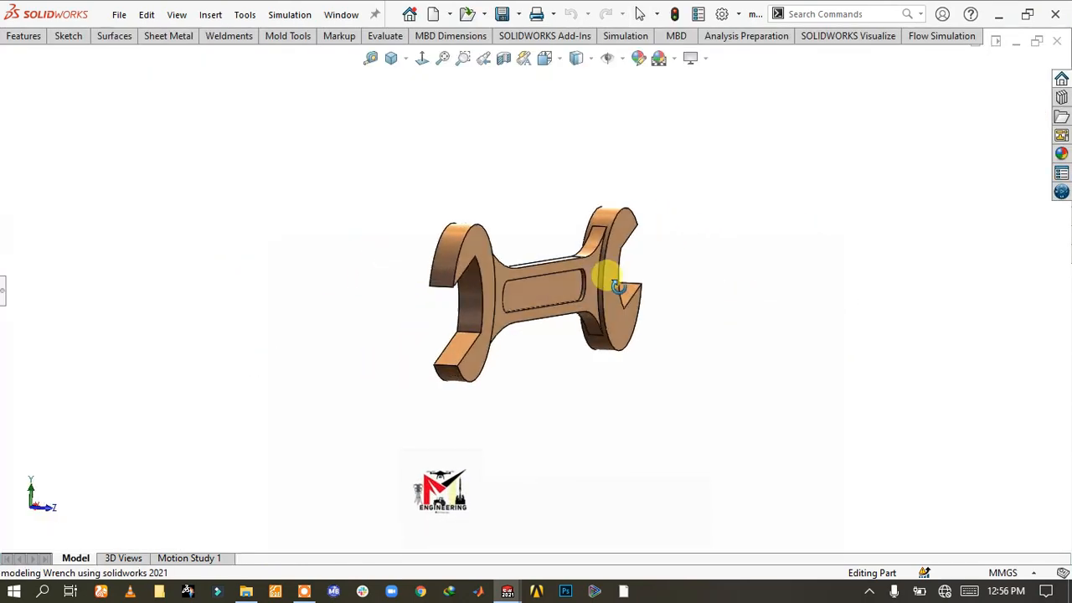
{"action": "middle_click_drag", "start_coordinate": [610, 275], "coordinate": [670, 263]}
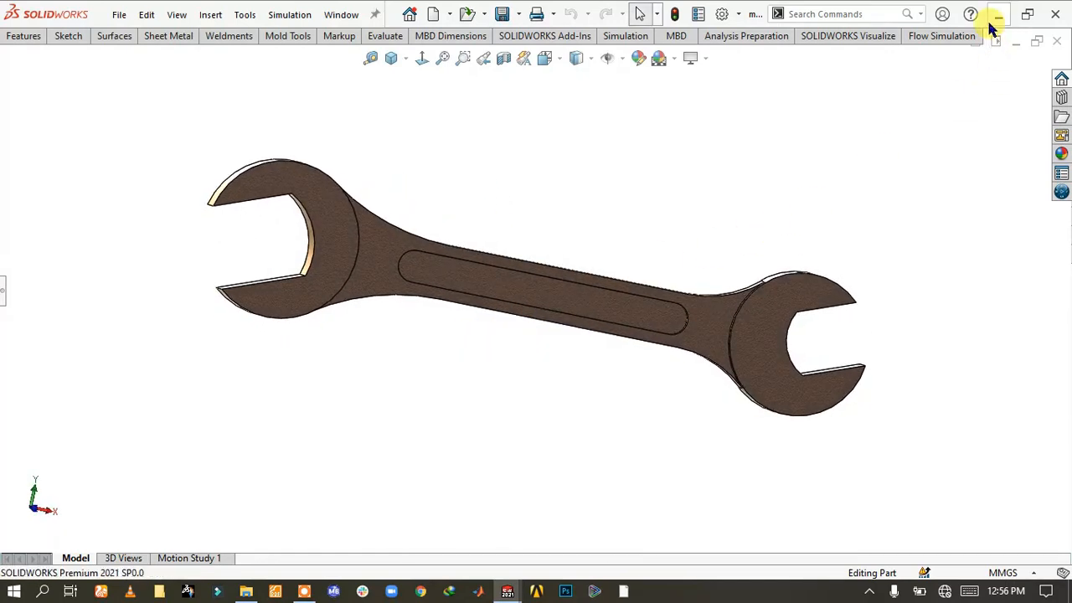
Create a new static simulation study named Static 1 for the wrench.
{"action": "left_click", "coordinate": [961, 38]}
{"action": "left_click", "coordinate": [1062, 95]}
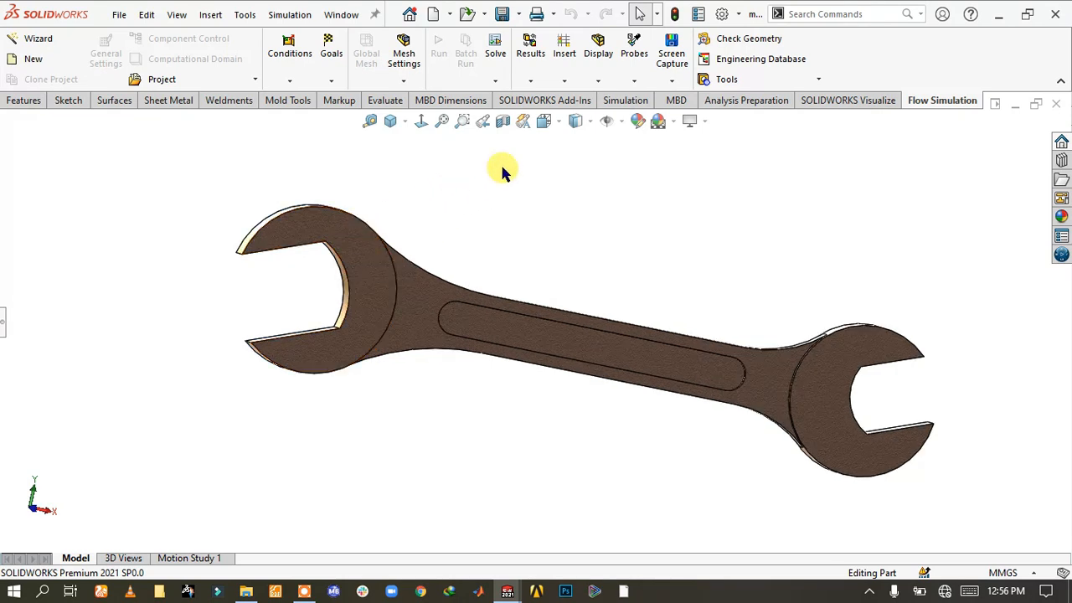
{"action": "left_click", "coordinate": [39, 102]}
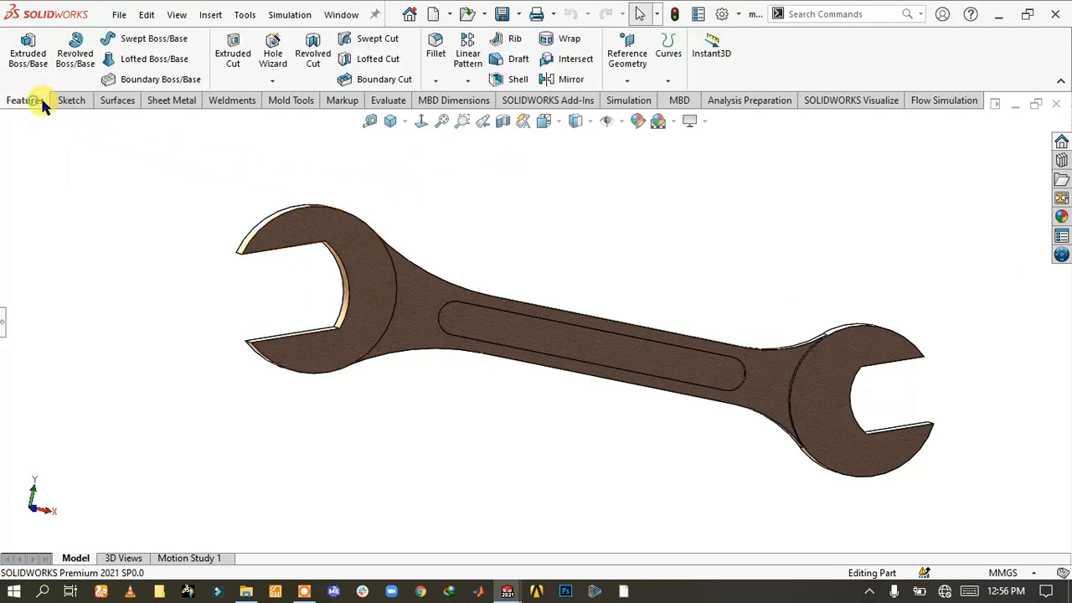
{"action": "left_click", "coordinate": [632, 101]}
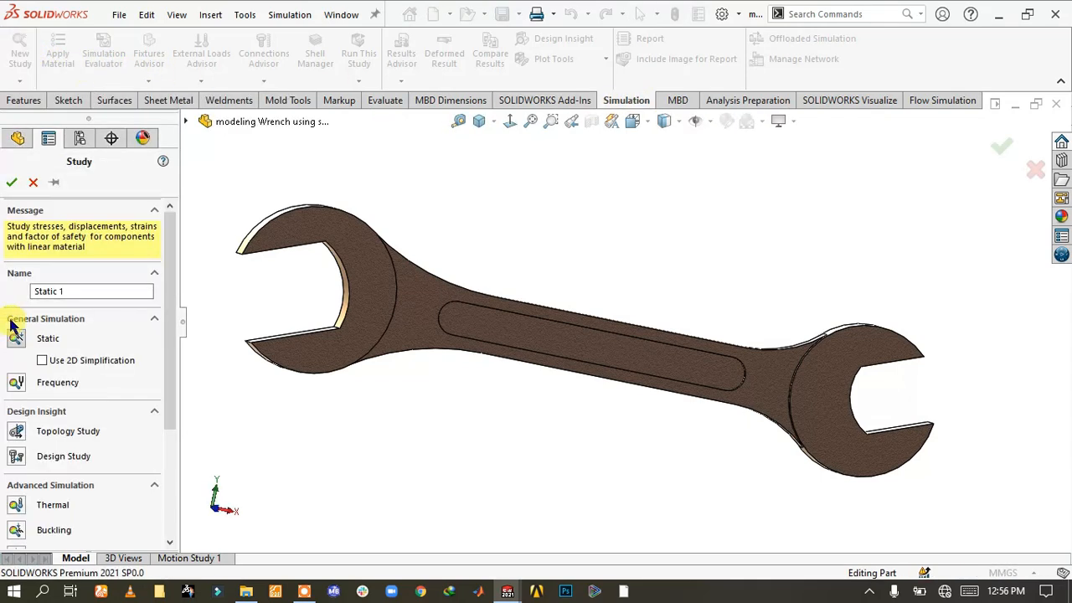
{"action": "left_click", "coordinate": [18, 186]}
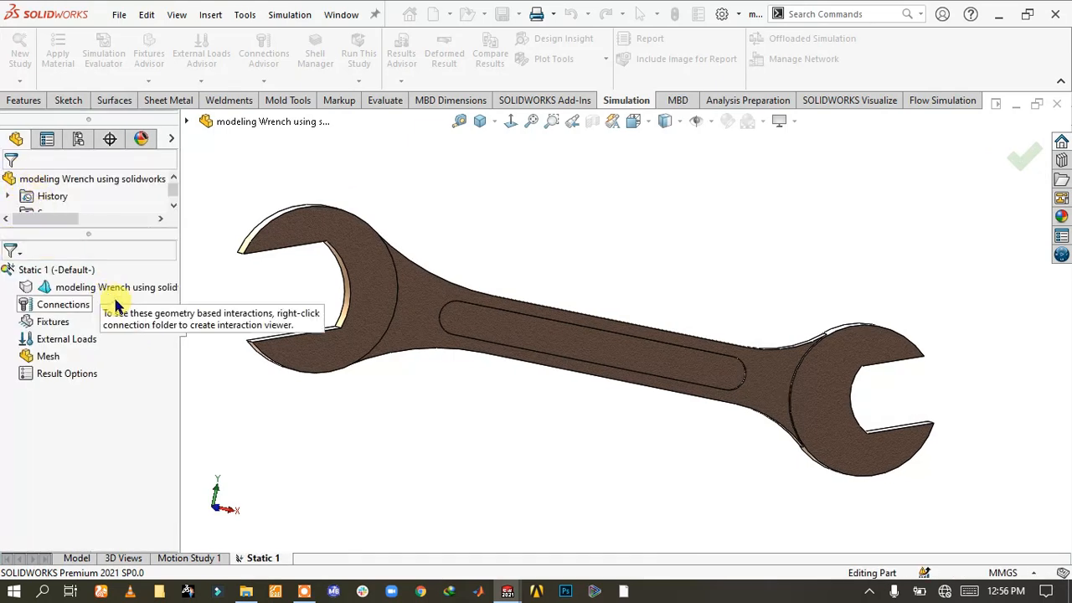
Assign Plain Carbon Steel from the favorite materials to the wrench body in the static study.
{"action": "left_click", "coordinate": [103, 289]}
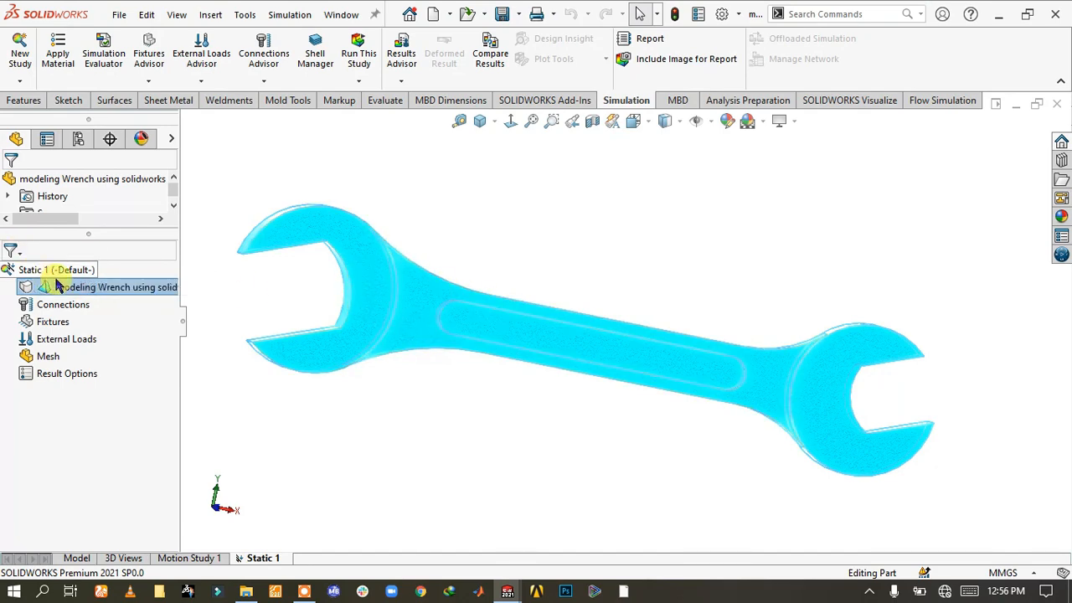
{"action": "right_click", "coordinate": [69, 288]}
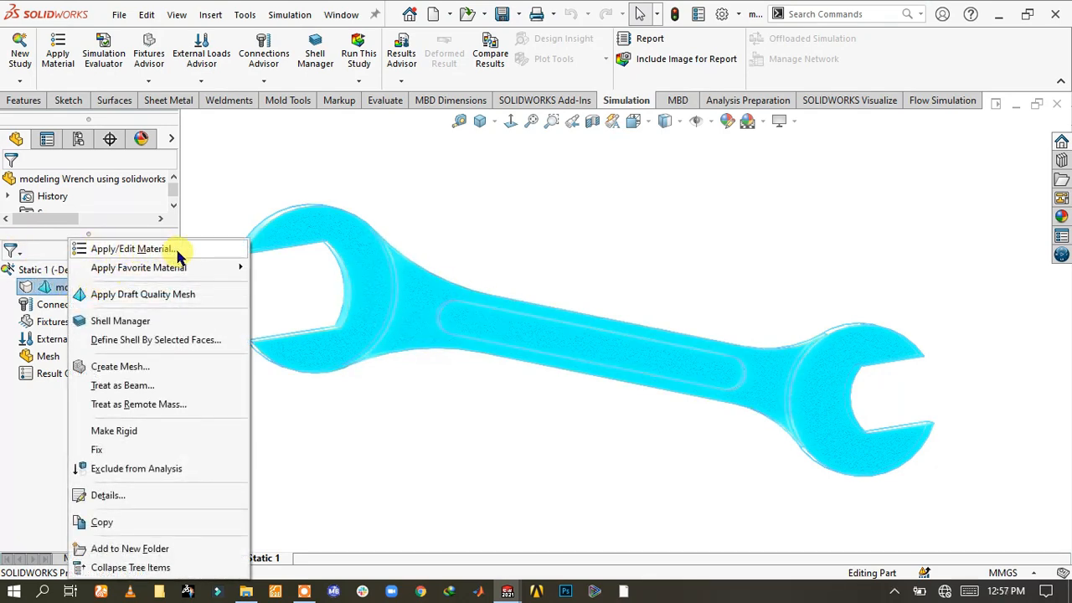
{"action": "mouse_move", "coordinate": [150, 269]}
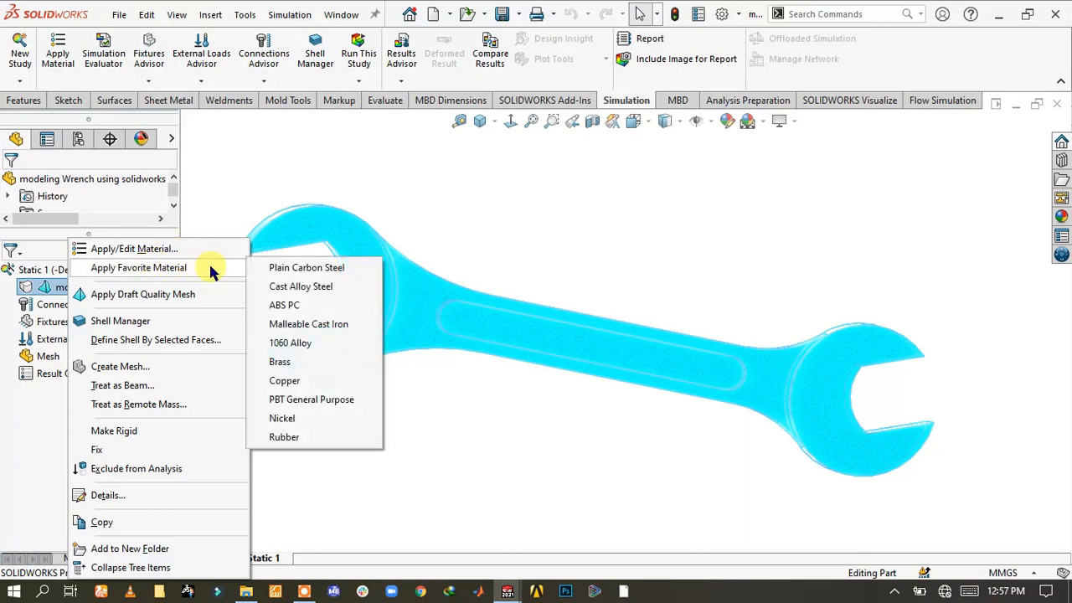
{"action": "left_click", "coordinate": [295, 267]}
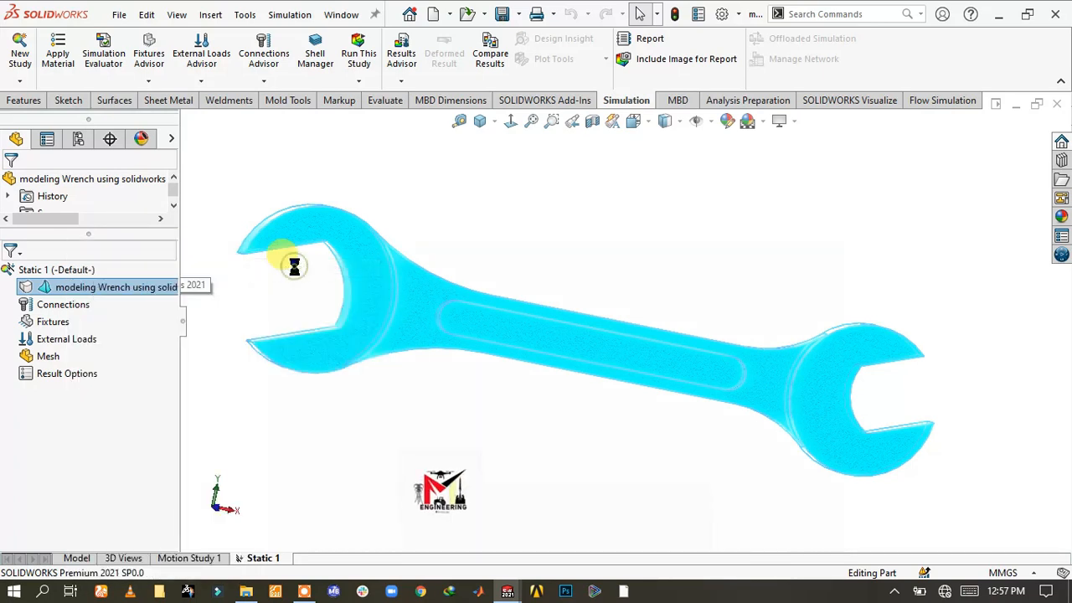
Apply a Fixed Geometry fixture to the three inner faces of the larger open jaw, including both flats and the curved face.
{"action": "middle_click_drag", "start_coordinate": [295, 268], "coordinate": [397, 301]}
{"action": "scroll", "coordinate": [582, 279], "scroll_direction": "up", "scroll_amount": 4}
{"action": "key", "text": "f"}
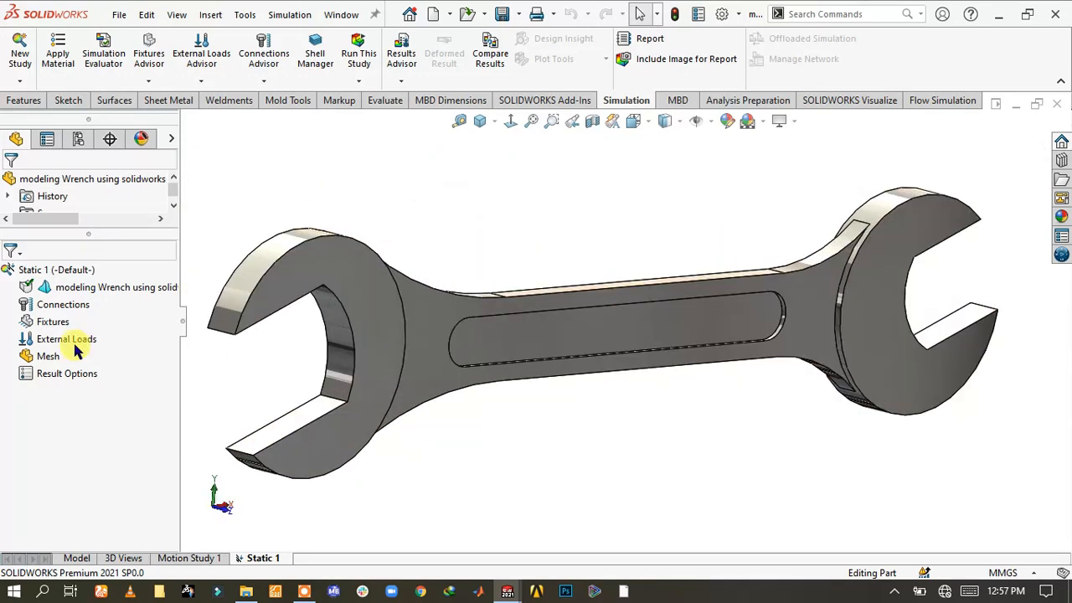
{"action": "right_click", "coordinate": [57, 328]}
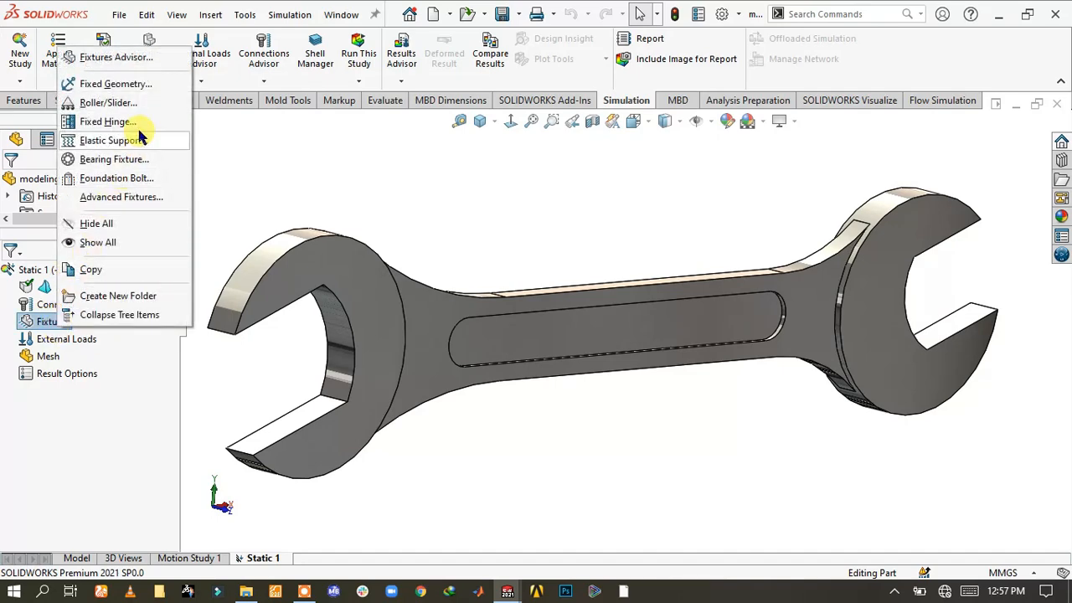
{"action": "left_click", "coordinate": [134, 87]}
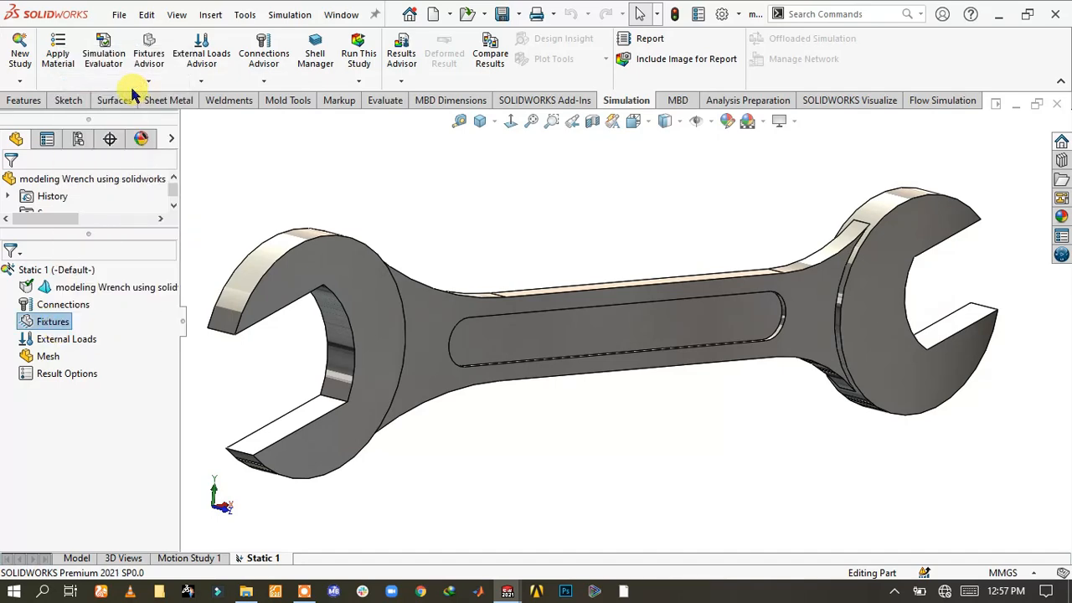
{"action": "left_click", "coordinate": [336, 339]}
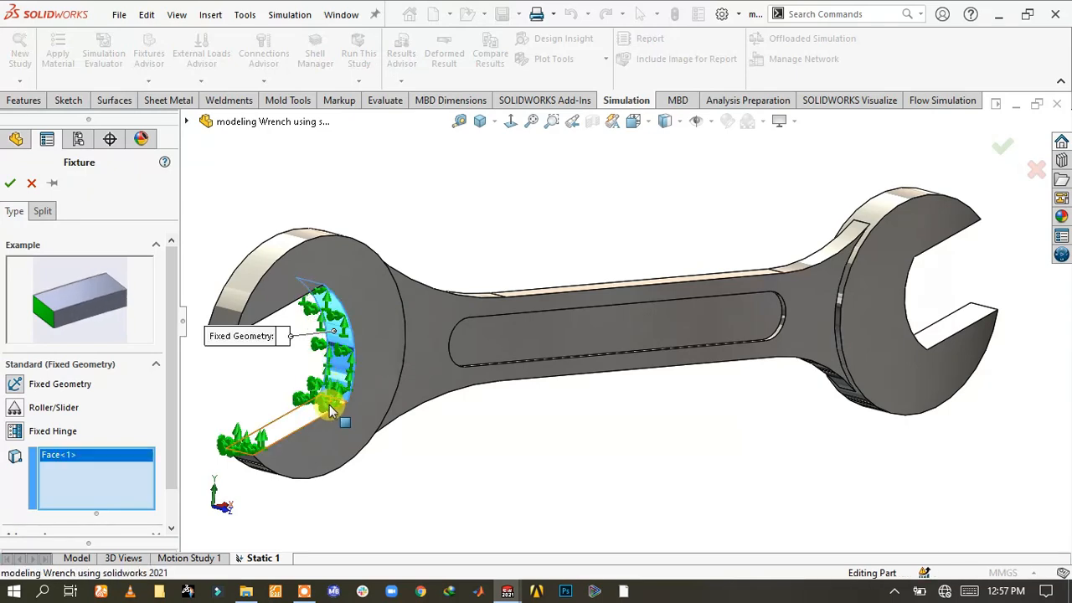
{"action": "left_click", "coordinate": [330, 410]}
{"action": "middle_click_drag", "start_coordinate": [292, 335], "coordinate": [294, 228]}
{"action": "scroll", "coordinate": [315, 197], "scroll_direction": "up", "scroll_amount": 2}
{"action": "scroll", "coordinate": [425, 179], "scroll_direction": "down", "scroll_amount": 4}
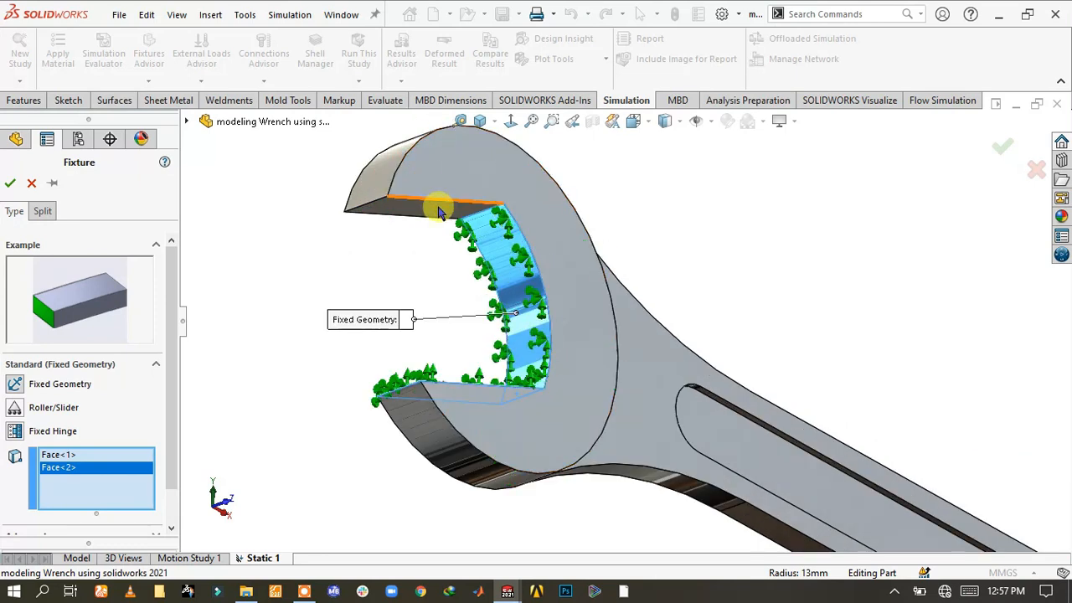
{"action": "left_click", "coordinate": [438, 218]}
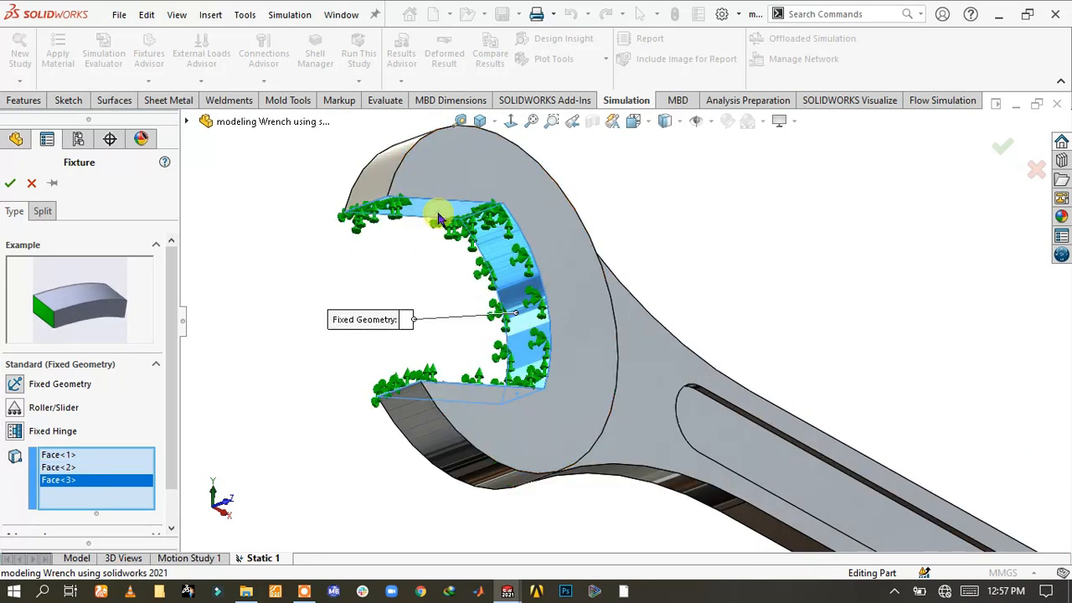
{"action": "left_click", "coordinate": [10, 186]}
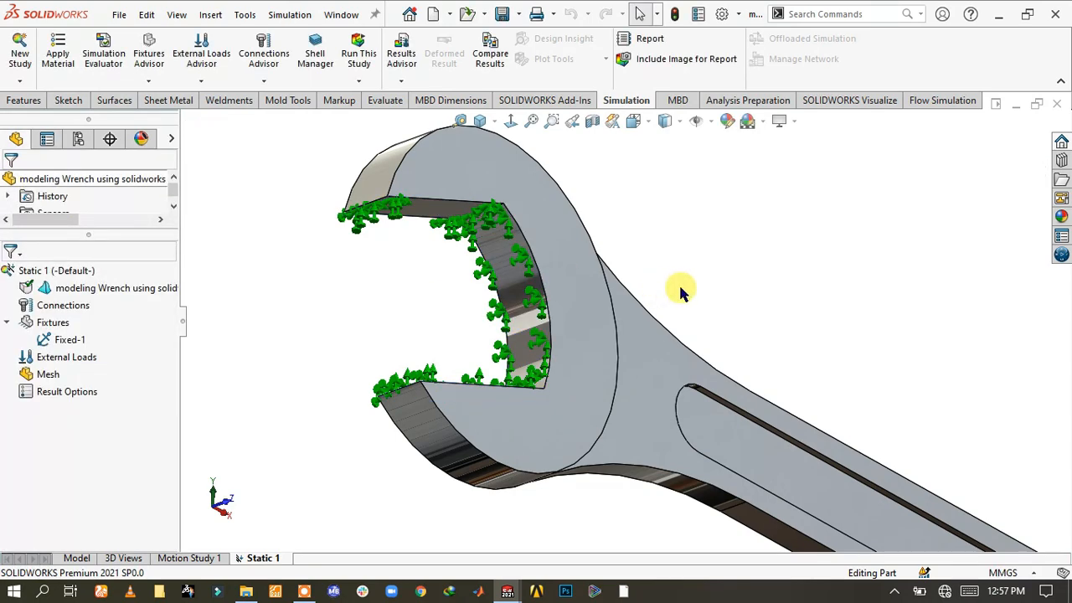
Apply a 70 N normal force to the upper curved neck face beside the smaller jaw.
{"action": "scroll", "coordinate": [753, 289], "scroll_direction": "up", "scroll_amount": 5}
{"action": "middle_click_drag", "start_coordinate": [755, 288], "coordinate": [941, 371]}
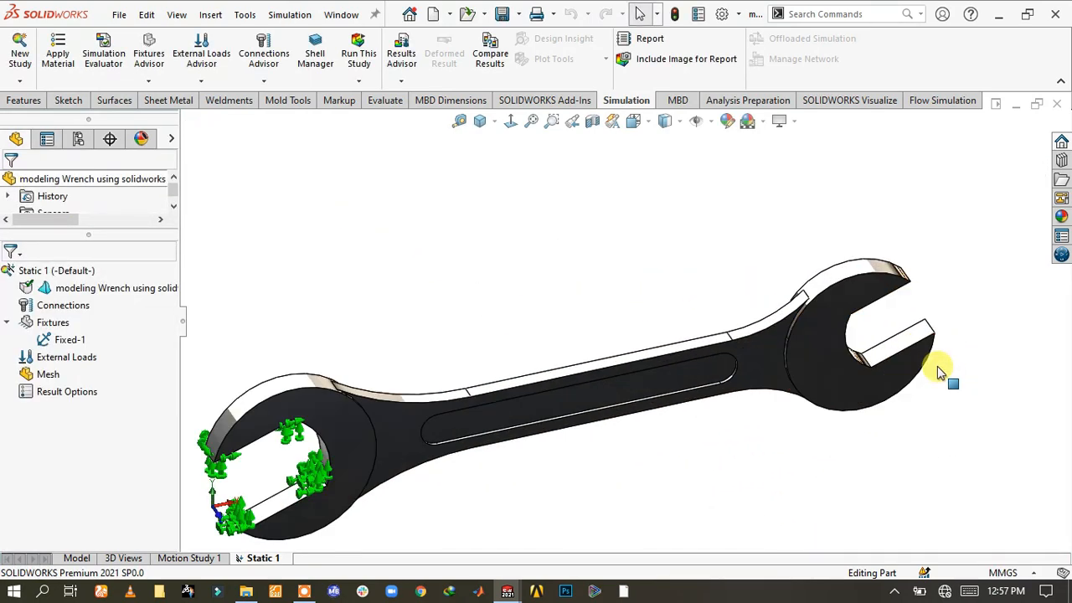
{"action": "left_click", "coordinate": [770, 331]}
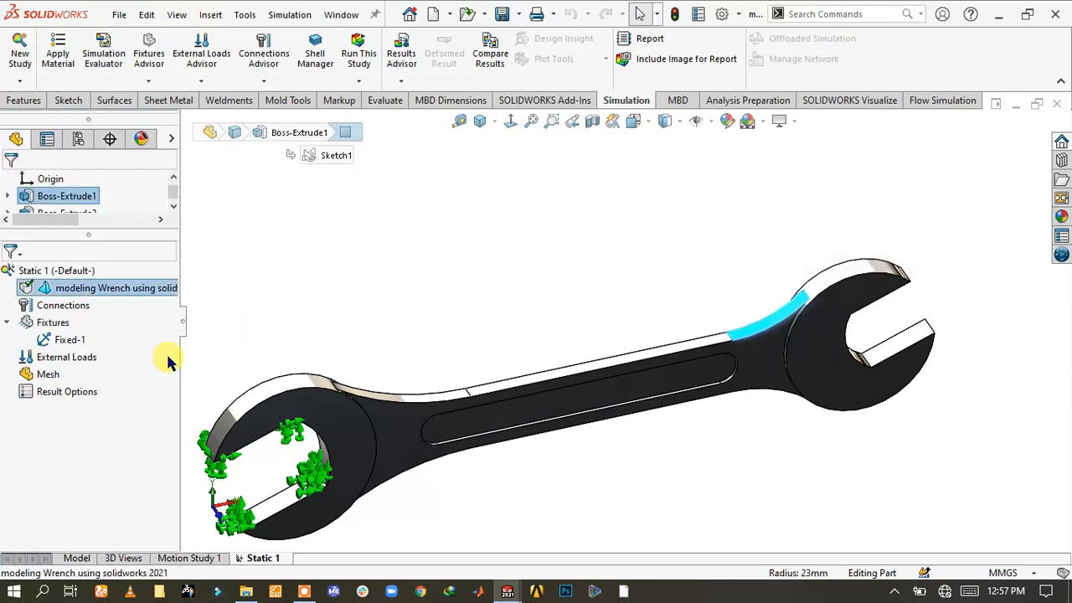
{"action": "right_click", "coordinate": [73, 357]}
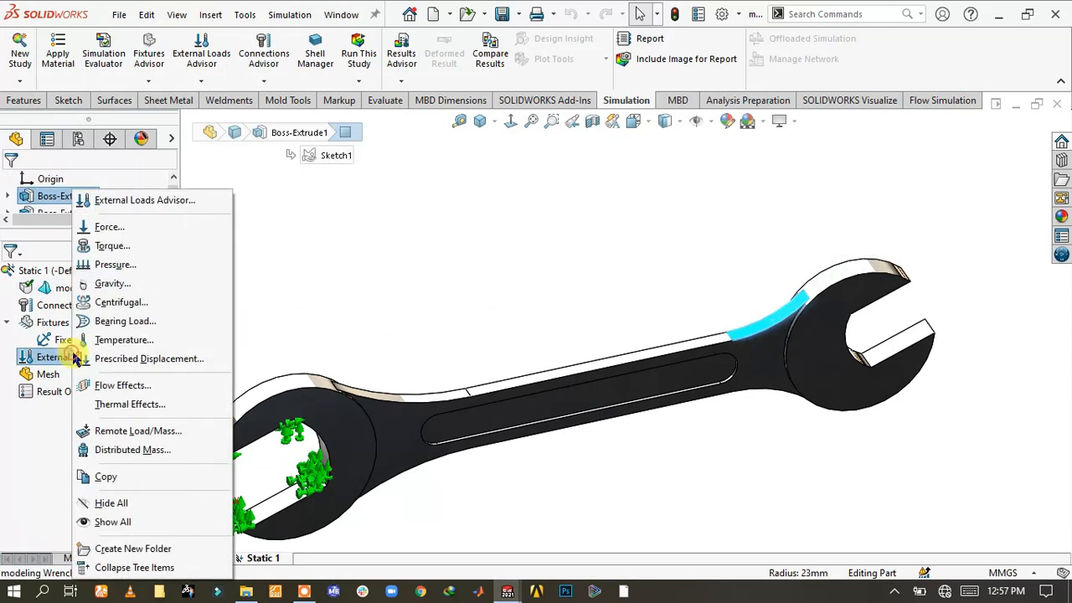
{"action": "left_click", "coordinate": [121, 227]}
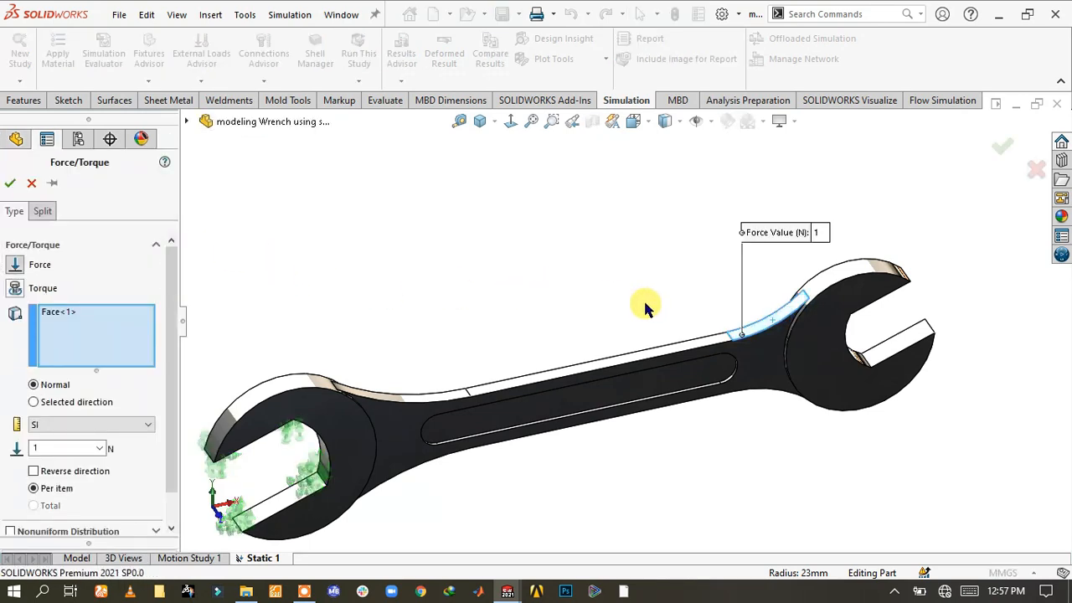
{"action": "left_click", "coordinate": [777, 322]}
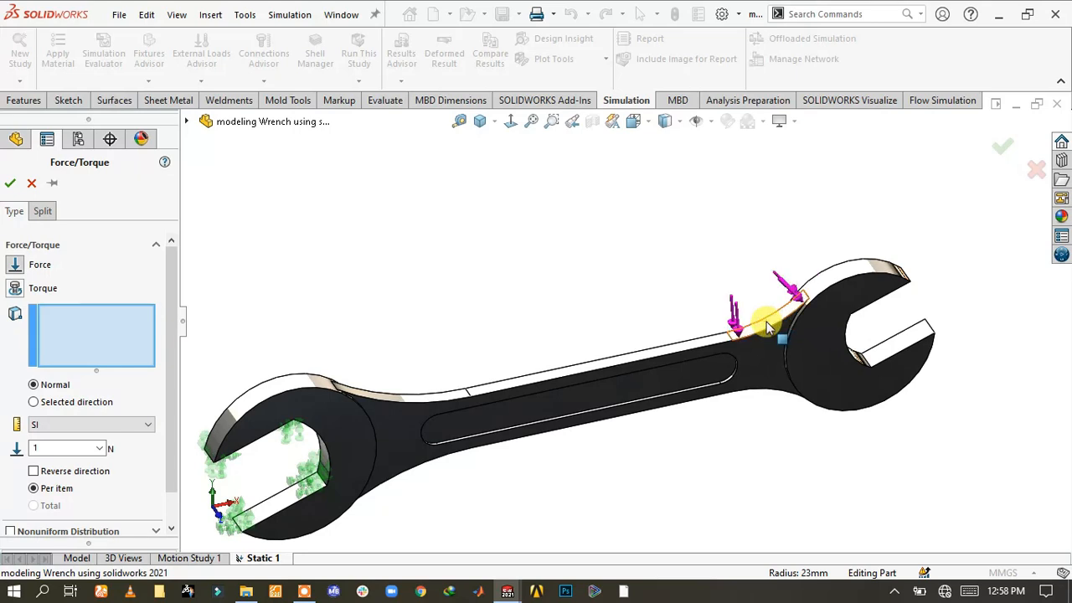
{"action": "left_click", "coordinate": [765, 324]}
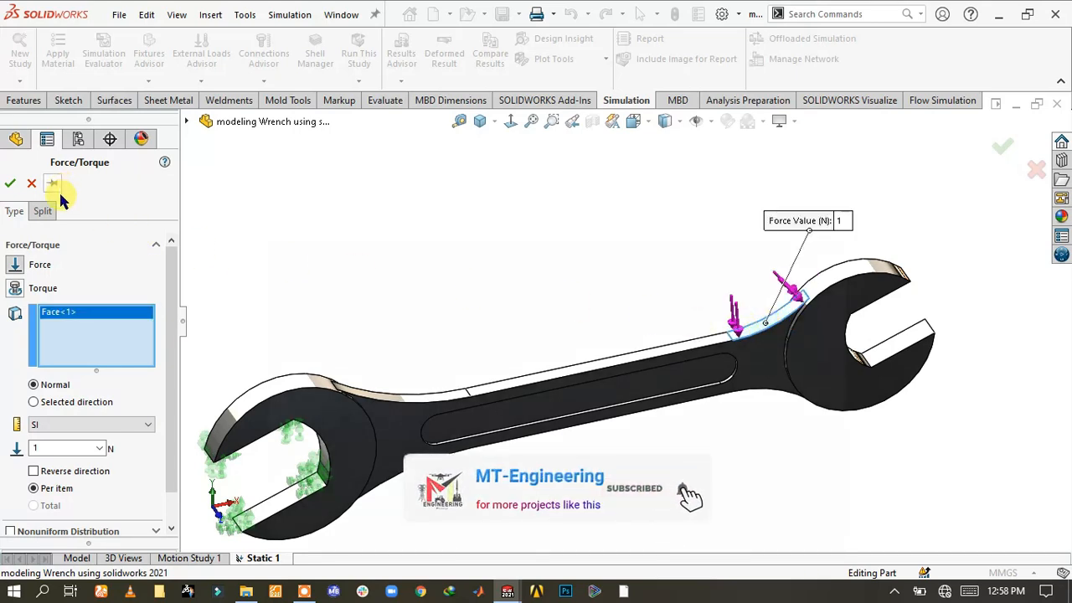
{"action": "scroll", "coordinate": [167, 346], "scroll_direction": "down", "scroll_amount": 2}
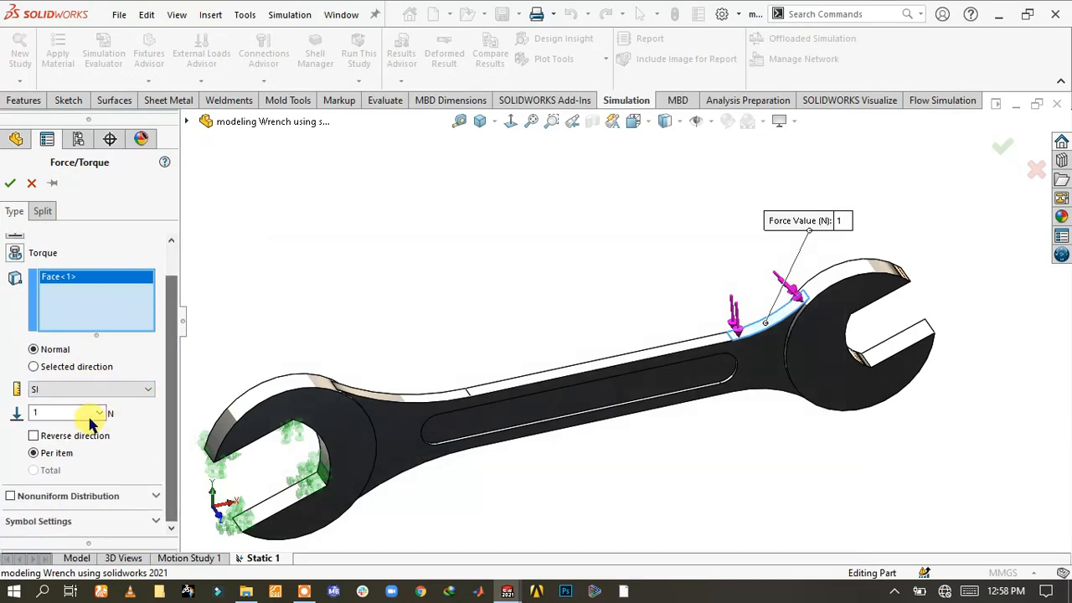
{"action": "left_click_drag", "start_coordinate": [72, 414], "coordinate": [19, 414]}
{"action": "type", "text": "70"}
{"action": "left_click", "coordinate": [10, 183]}
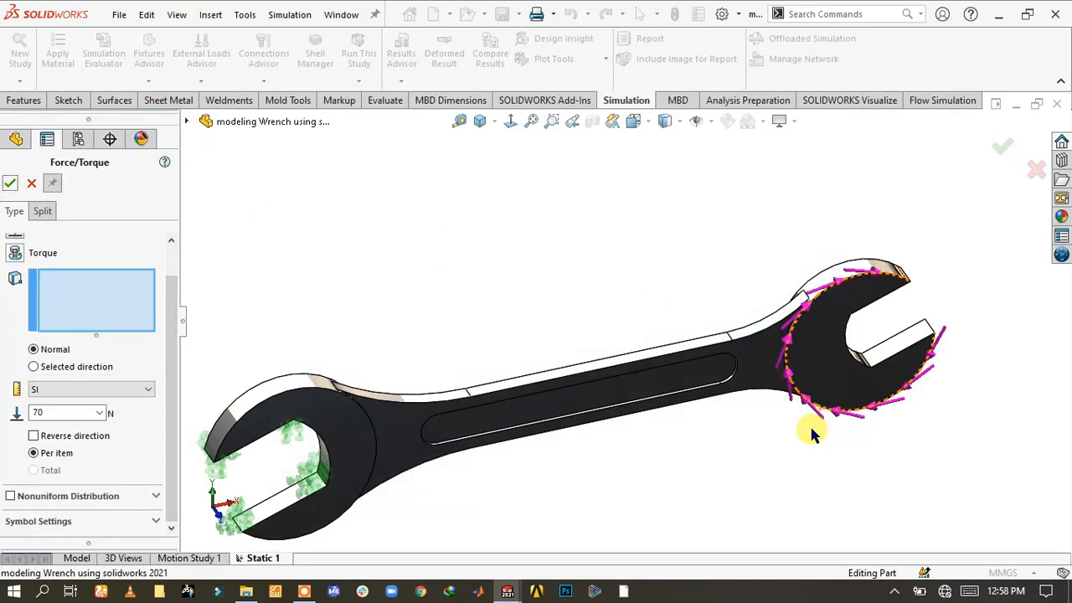
Apply a second 70 N normal force with reversed direction to the lower curved neck face beside the smaller jaw.
{"action": "middle_click_drag", "start_coordinate": [811, 432], "coordinate": [757, 184]}
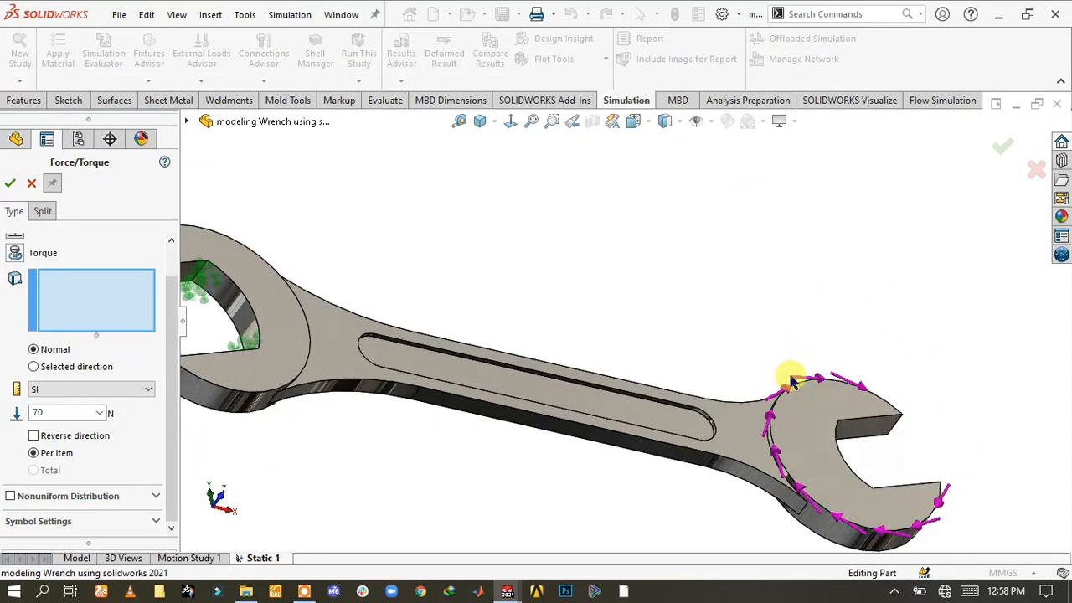
{"action": "left_click", "coordinate": [755, 478]}
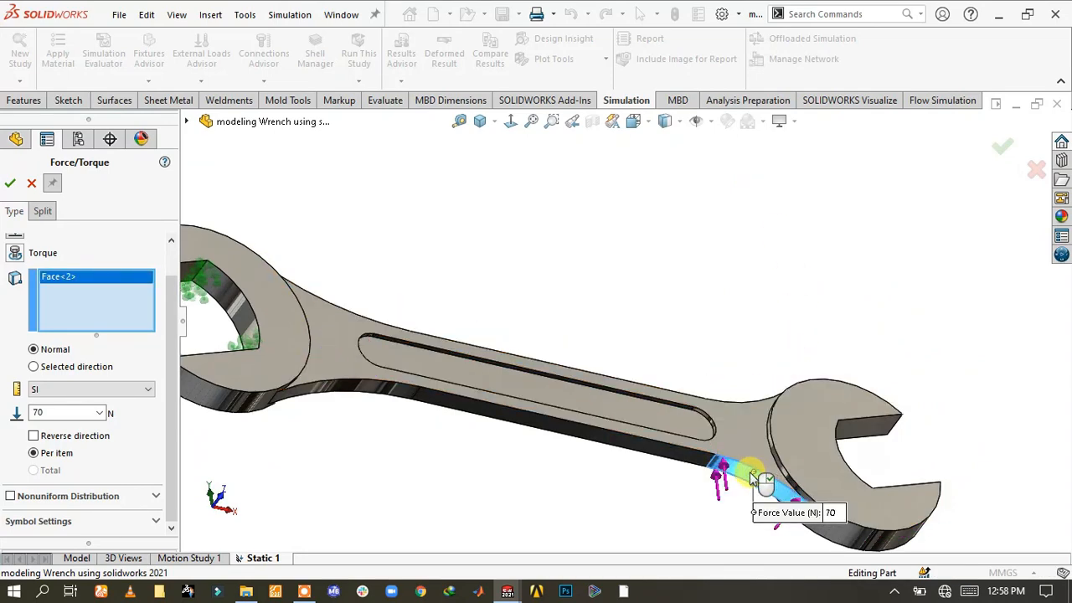
{"action": "double_click", "coordinate": [32, 449]}
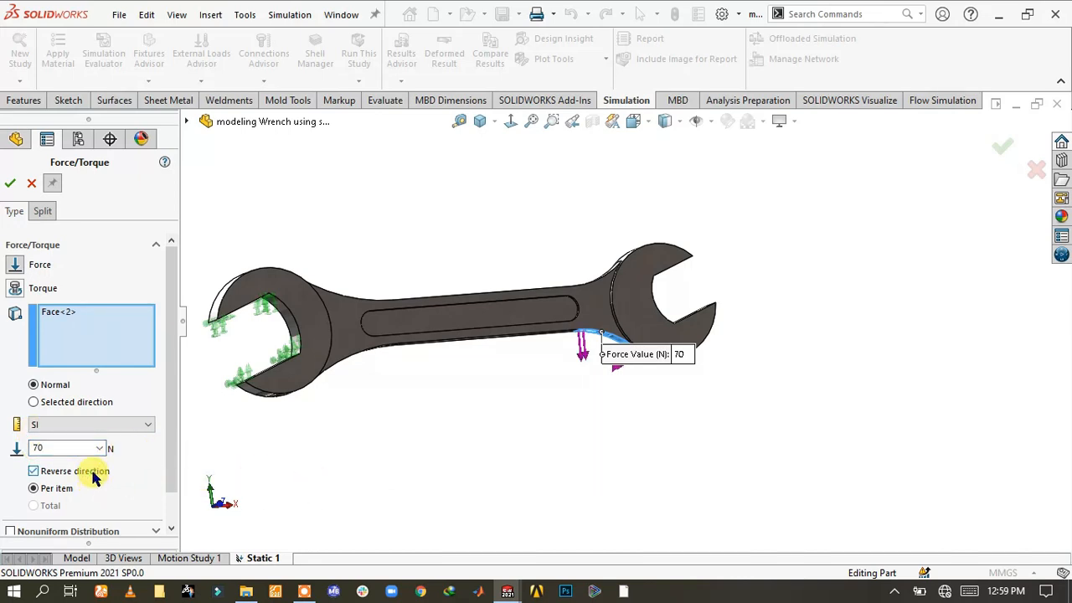
{"action": "left_click", "coordinate": [587, 303]}
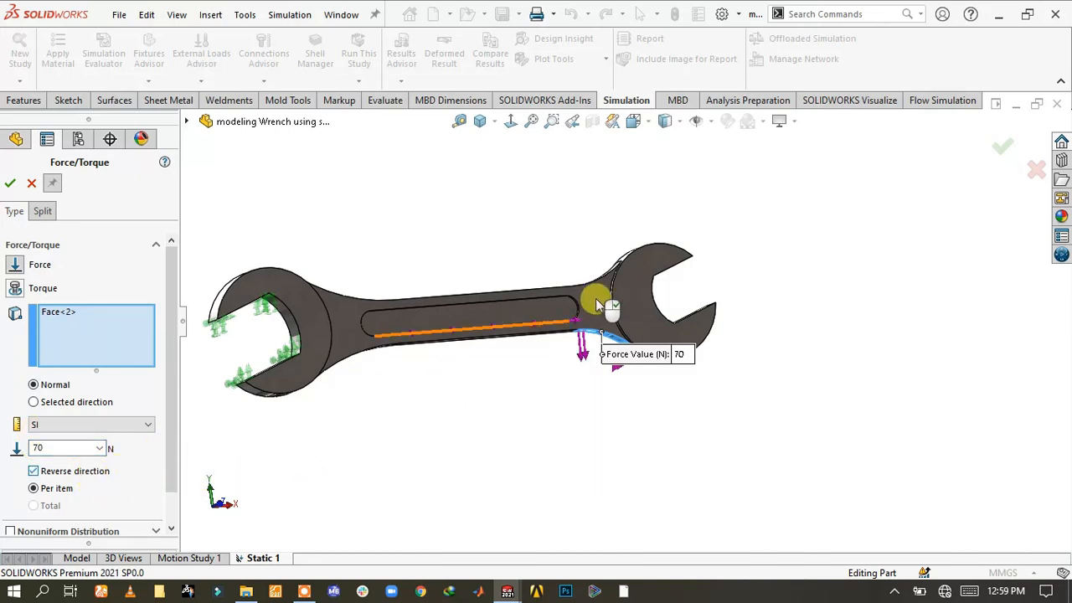
{"action": "left_click", "coordinate": [14, 185]}
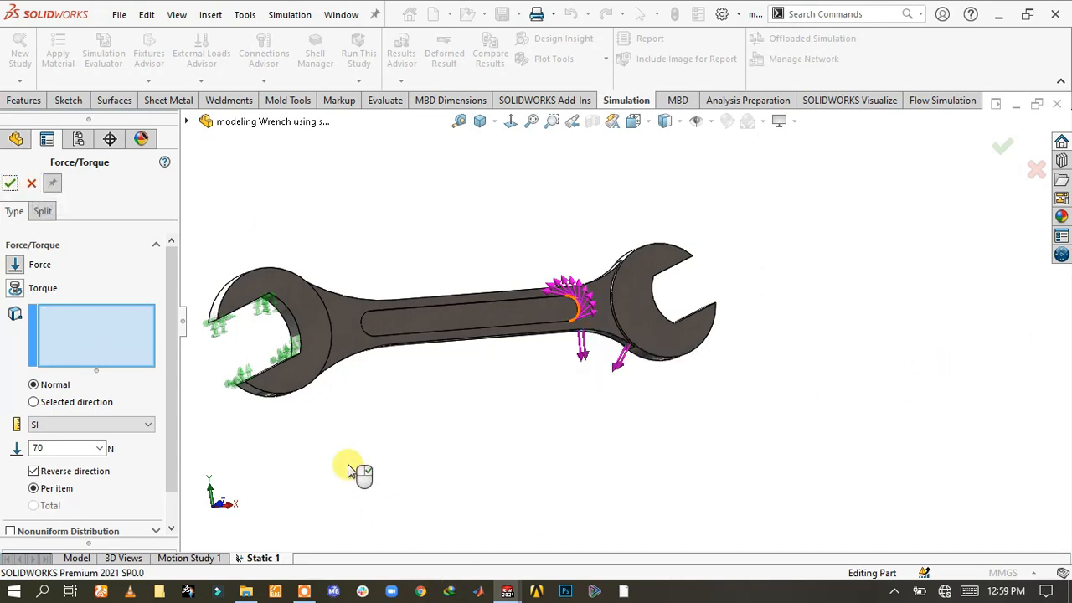
{"action": "left_click", "coordinate": [28, 186]}
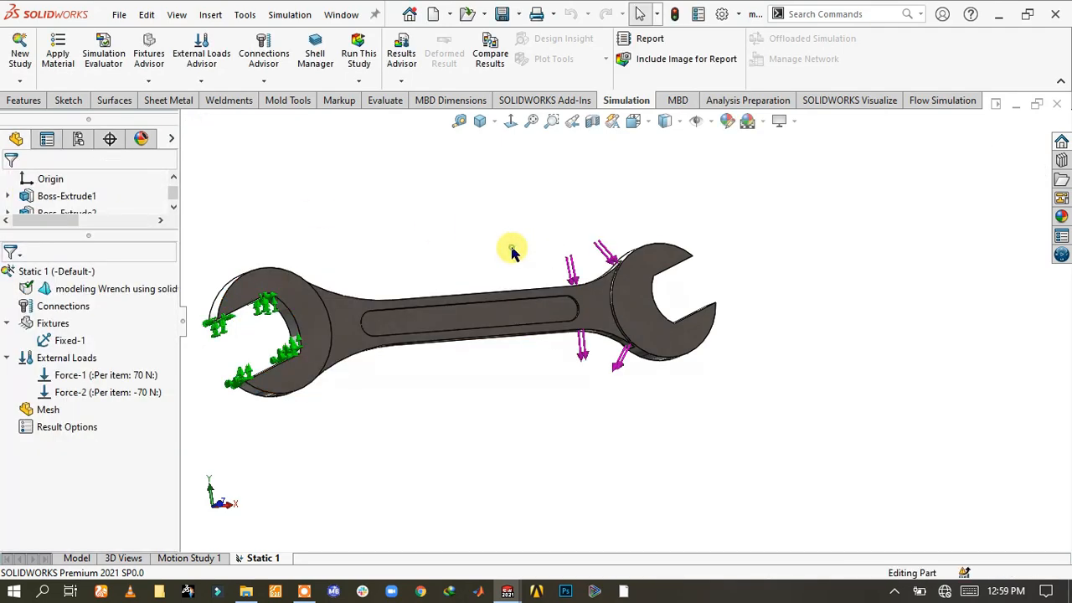
Hide the study tree to view the whole wrench with its fixtures and forces.
{"action": "scroll", "coordinate": [561, 300], "scroll_direction": "down", "scroll_amount": 1}
{"action": "mouse_move", "coordinate": [561, 299]}
{"action": "middle_mouse_down"}
{"action": "mouse_move", "coordinate": [552, 305]}
{"action": "mouse_move", "coordinate": [563, 304]}
{"action": "middle_mouse_up"}
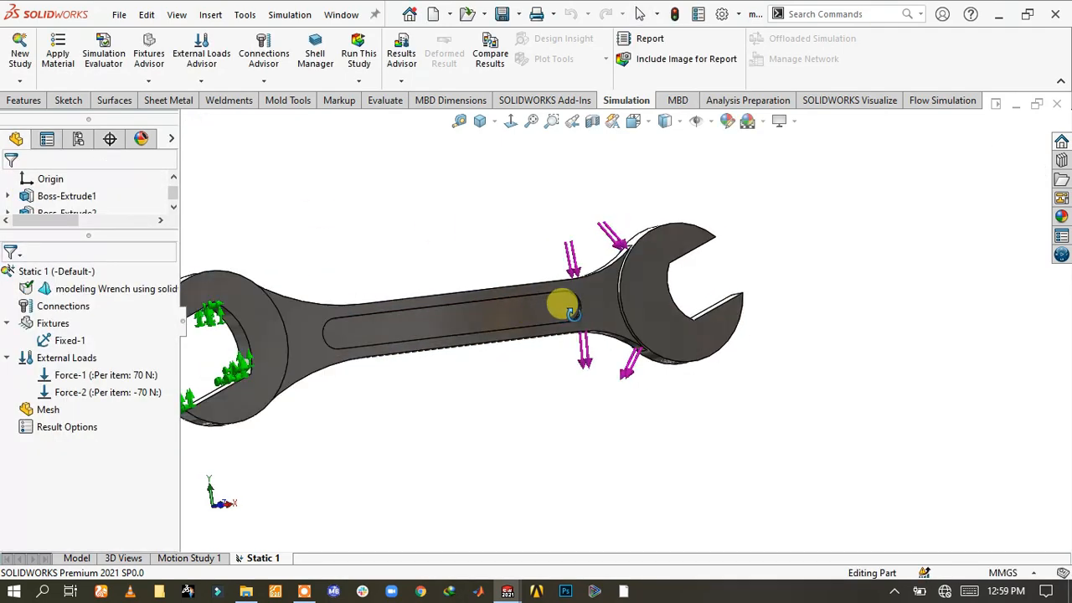
{"action": "left_click", "coordinate": [181, 322]}
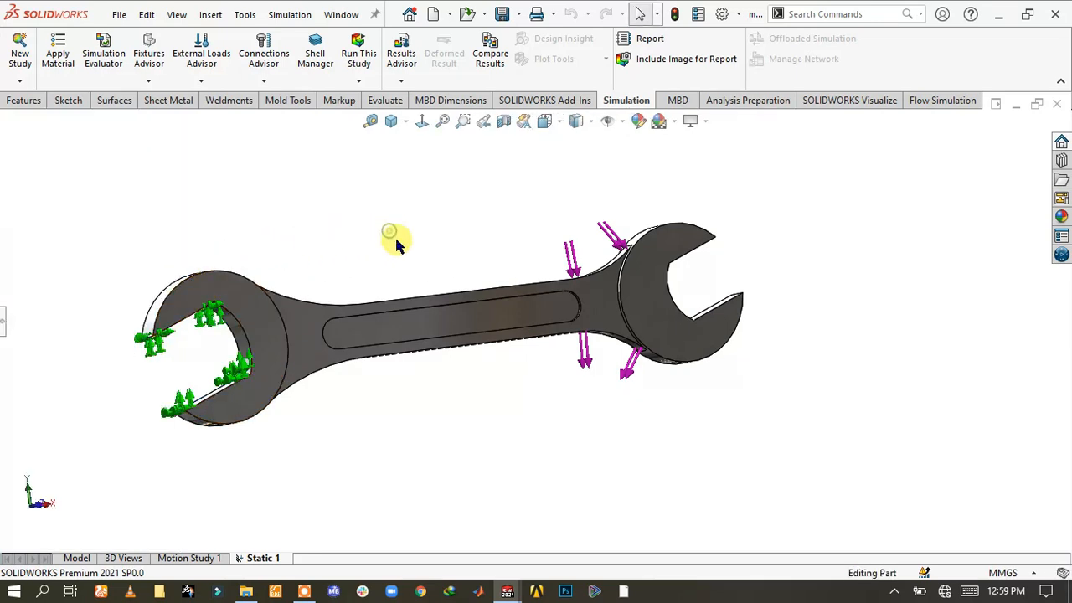
Run the static study on the wrench and redisplay the study tree.
{"action": "scroll", "coordinate": [351, 320], "scroll_direction": "down", "scroll_amount": 2}
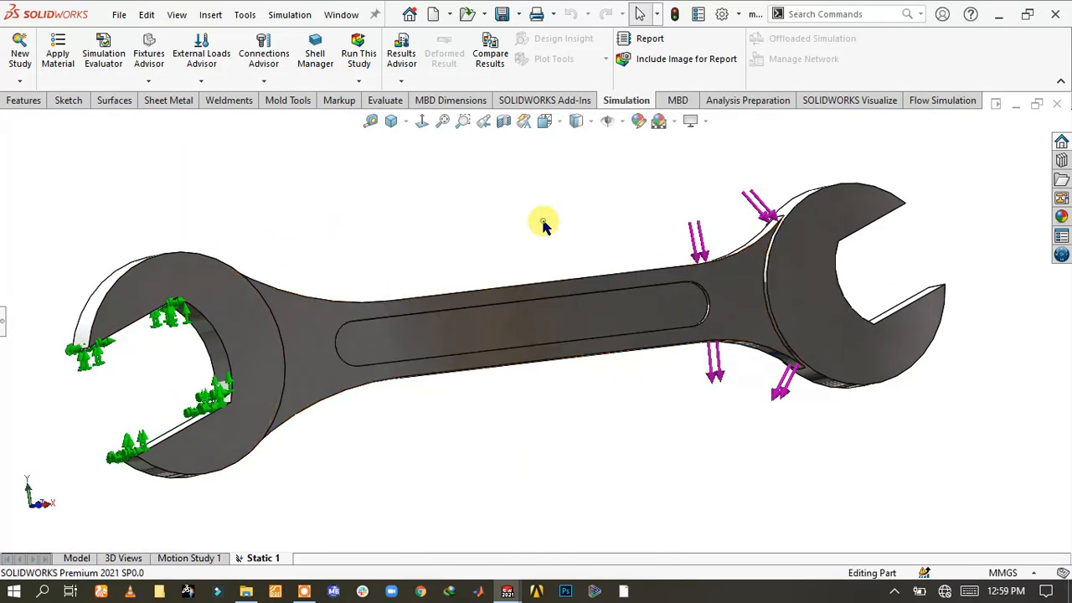
{"action": "left_click", "coordinate": [358, 66]}
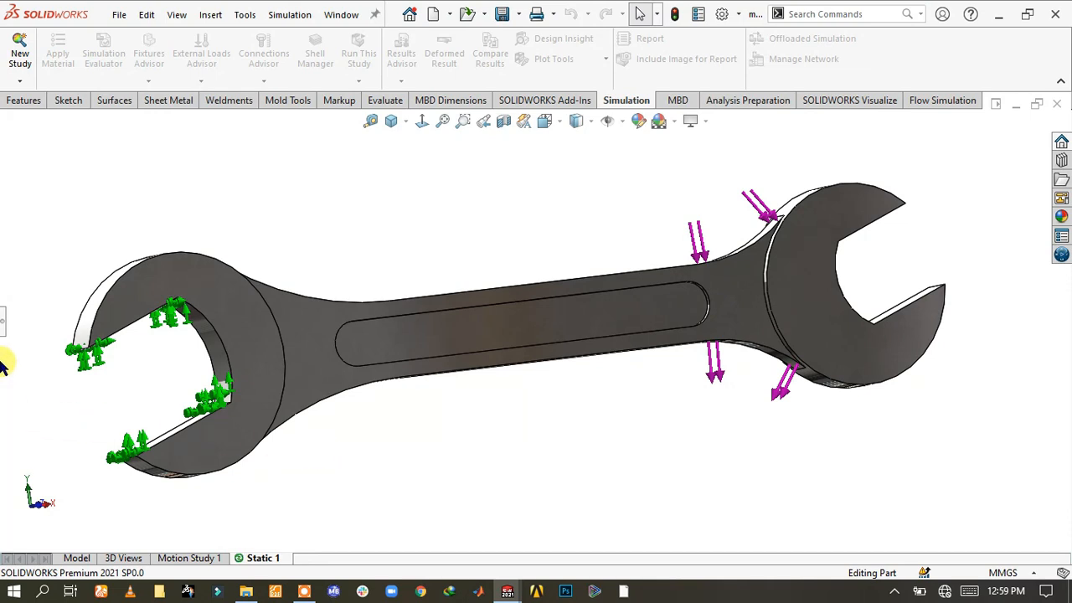
{"action": "left_click", "coordinate": [4, 330]}
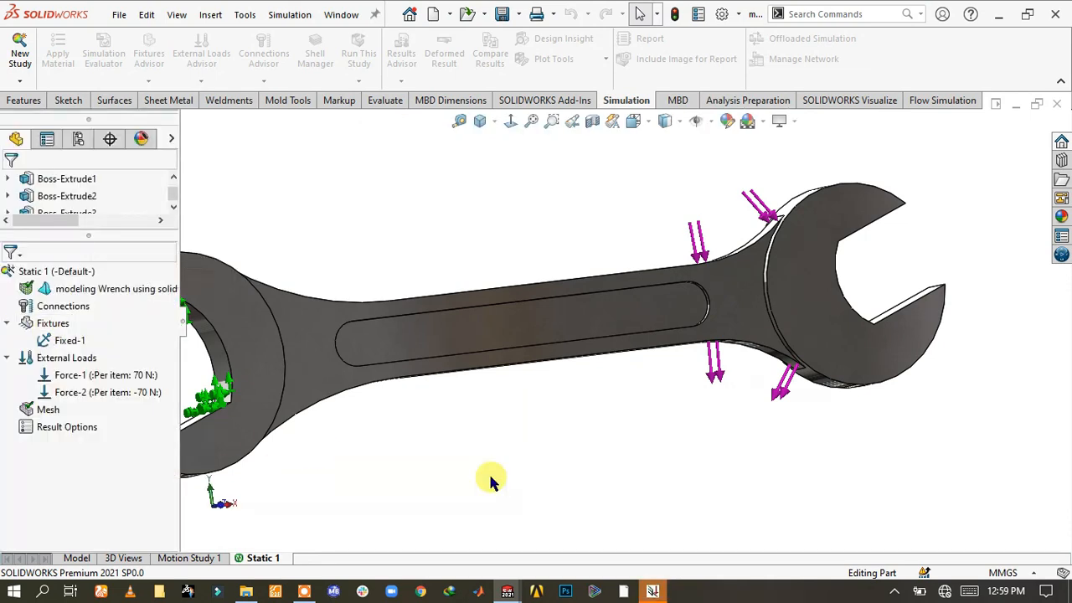
{"action": "left_click", "coordinate": [654, 588]}
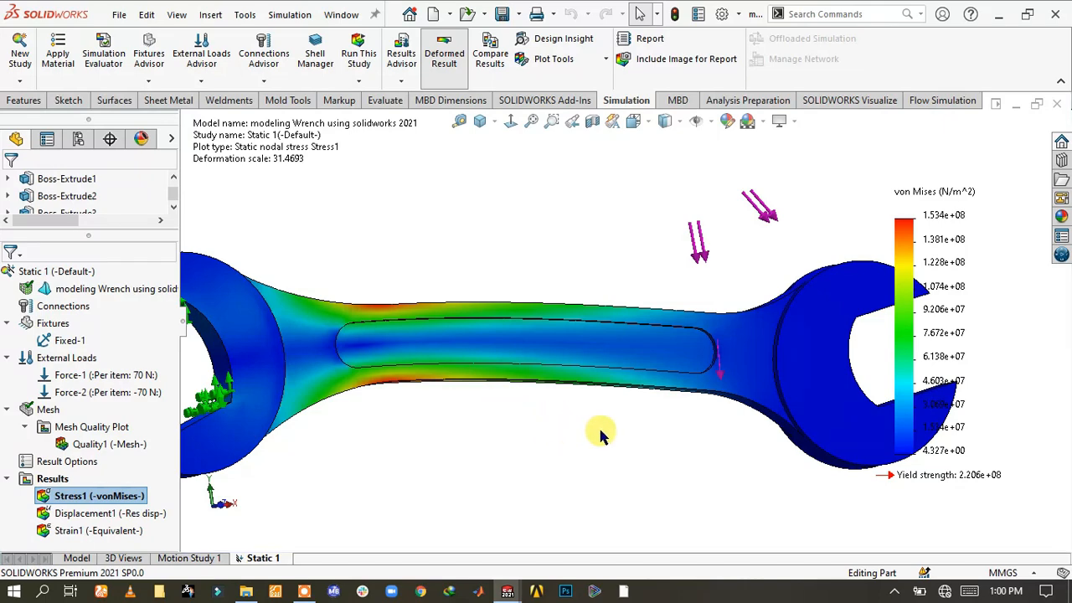
Animate the von Mises stress plot of the wrench, pausing and stopping the playback.
{"action": "middle_click_drag", "start_coordinate": [641, 365], "coordinate": [534, 371]}
{"action": "right_click", "coordinate": [127, 495]}
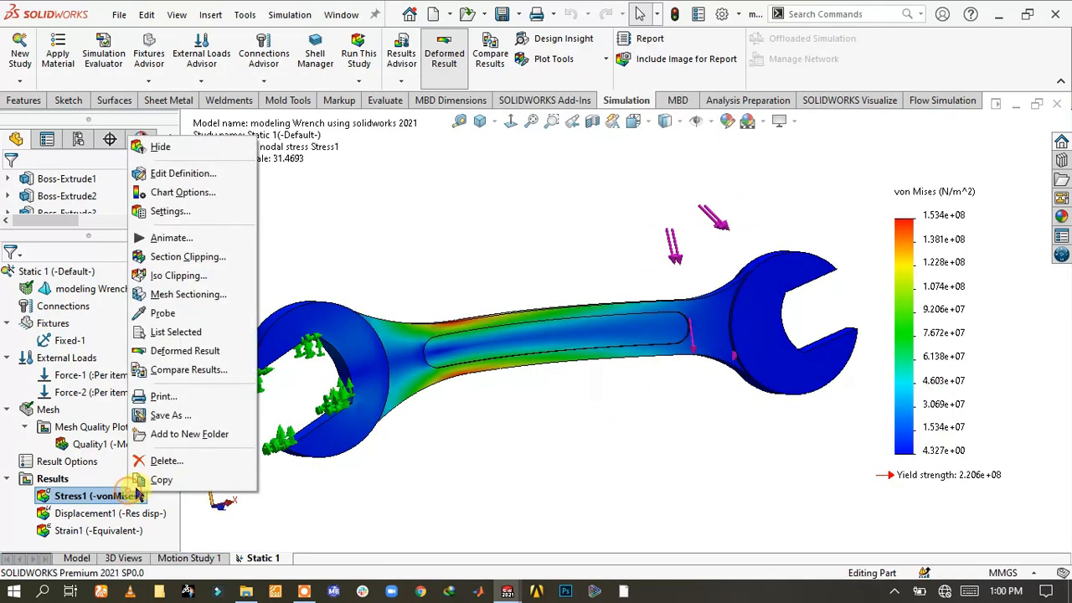
{"action": "left_click", "coordinate": [190, 240]}
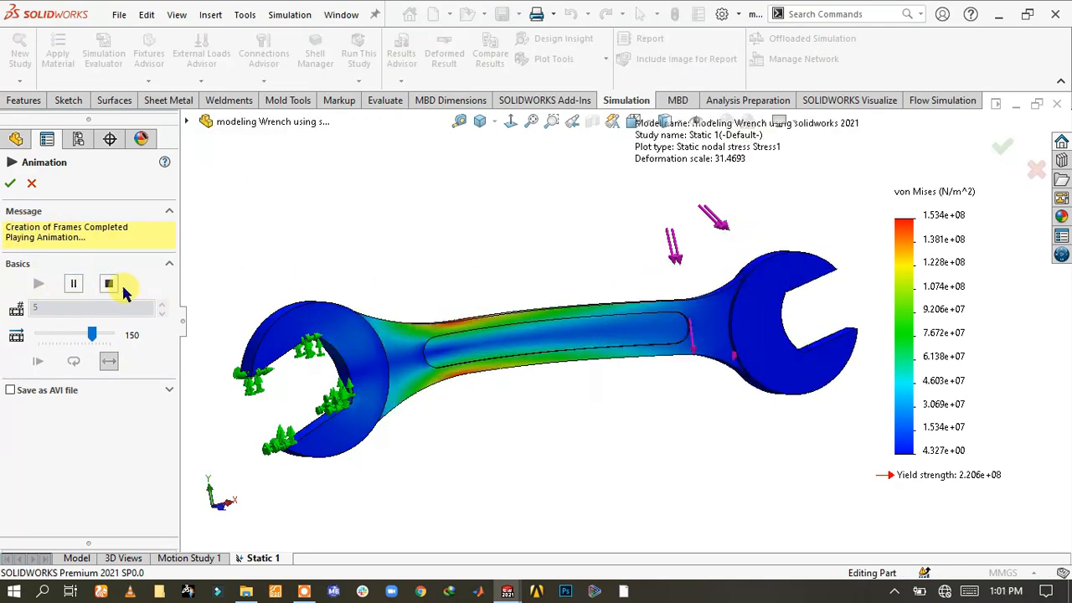
{"action": "left_click", "coordinate": [72, 285]}
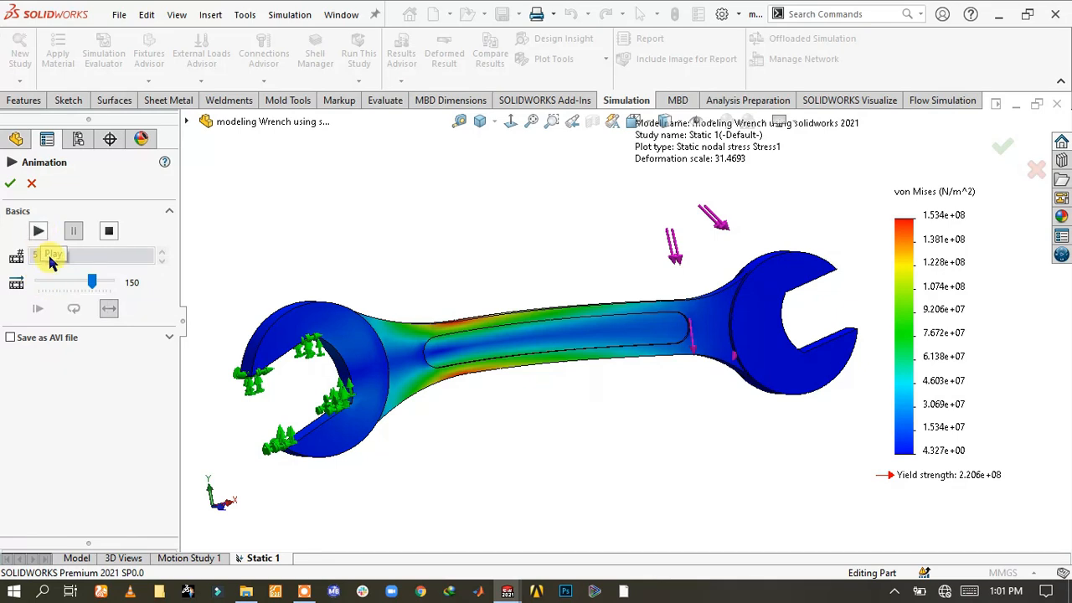
{"action": "left_click", "coordinate": [108, 233]}
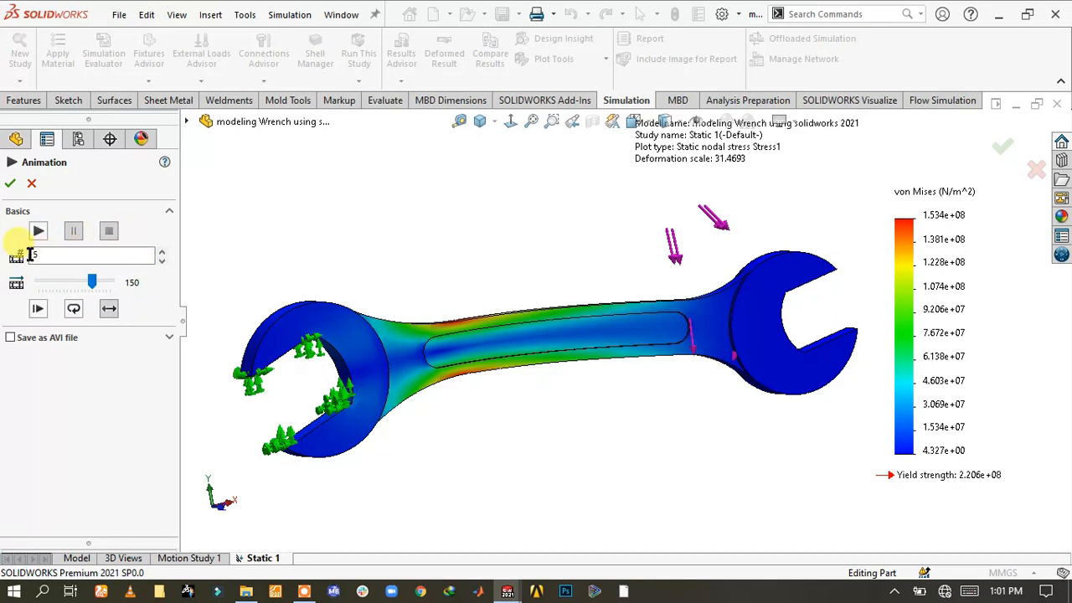
Set the stress animation to 20 frames and play it again.
{"action": "left_click", "coordinate": [36, 256]}
{"action": "type", "text": "5"}
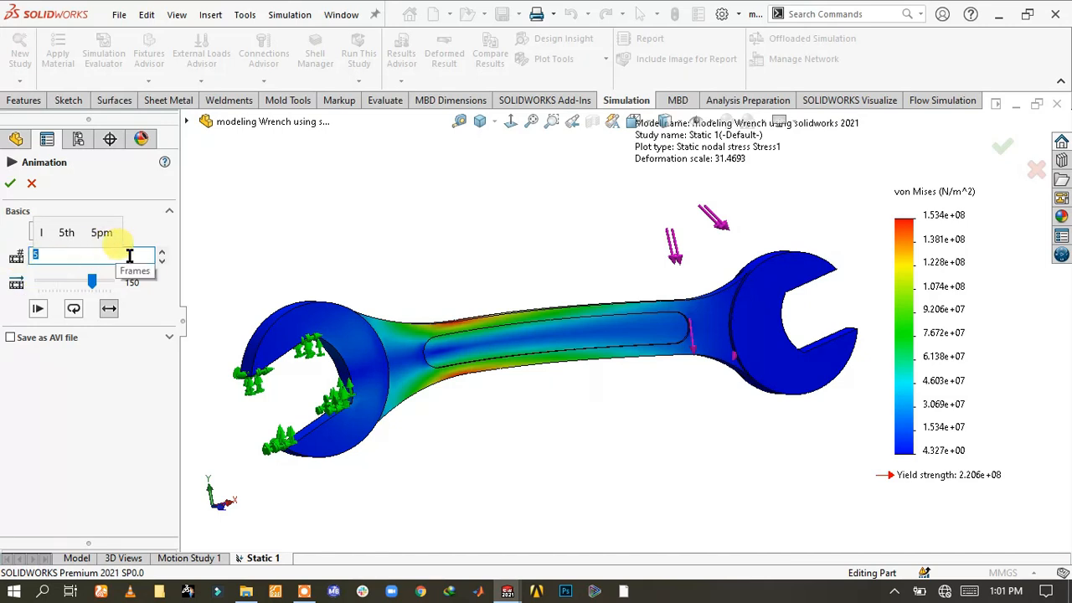
{"action": "left_click", "coordinate": [163, 252]}
{"action": "left_click", "coordinate": [162, 252]}
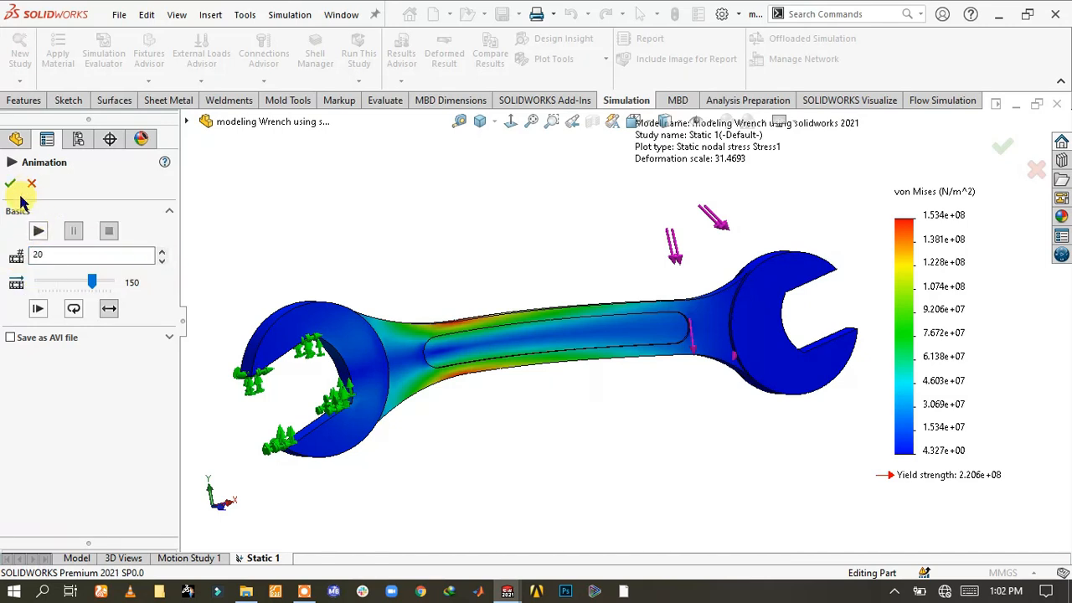
{"action": "left_click", "coordinate": [38, 230]}
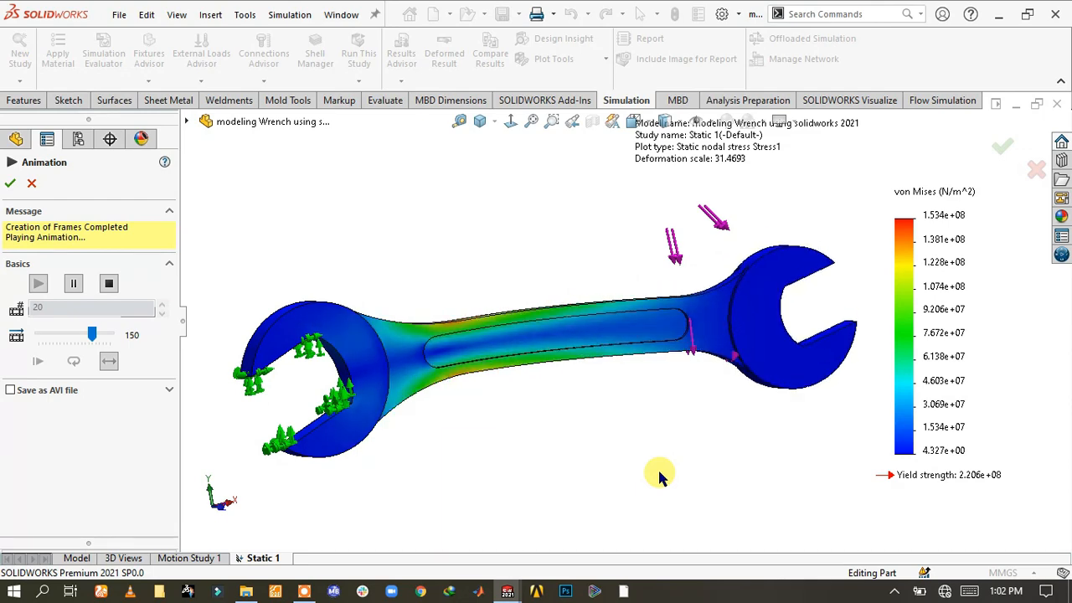
Examine the animated stress distribution along the handle and jaws of the wrench from an angled view and up close.
{"action": "middle_click_drag", "start_coordinate": [528, 368], "coordinate": [469, 363]}
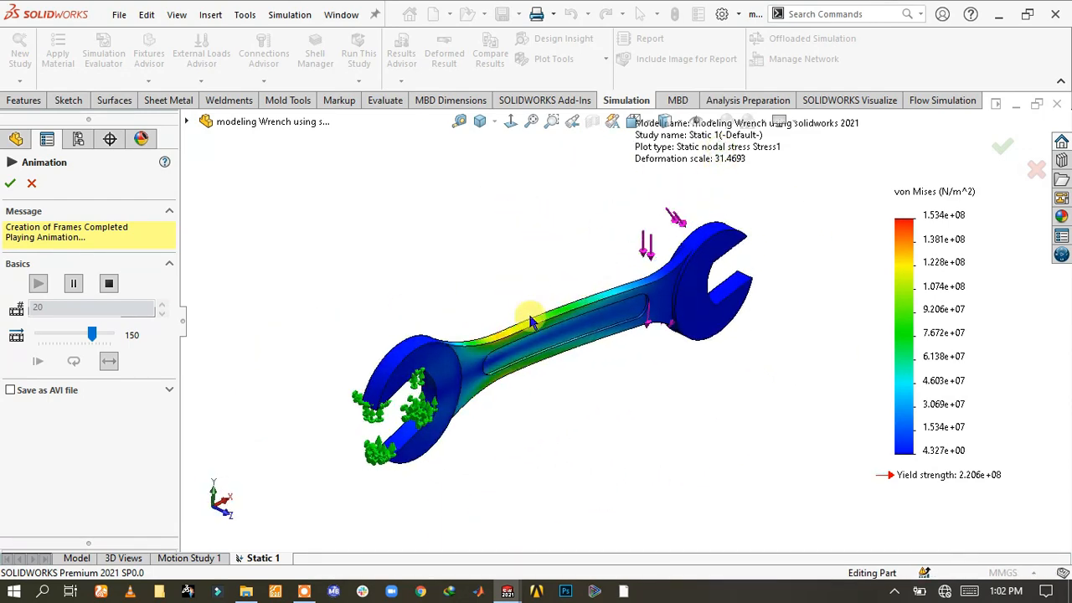
{"action": "scroll", "coordinate": [539, 360], "scroll_direction": "down", "scroll_amount": 3}
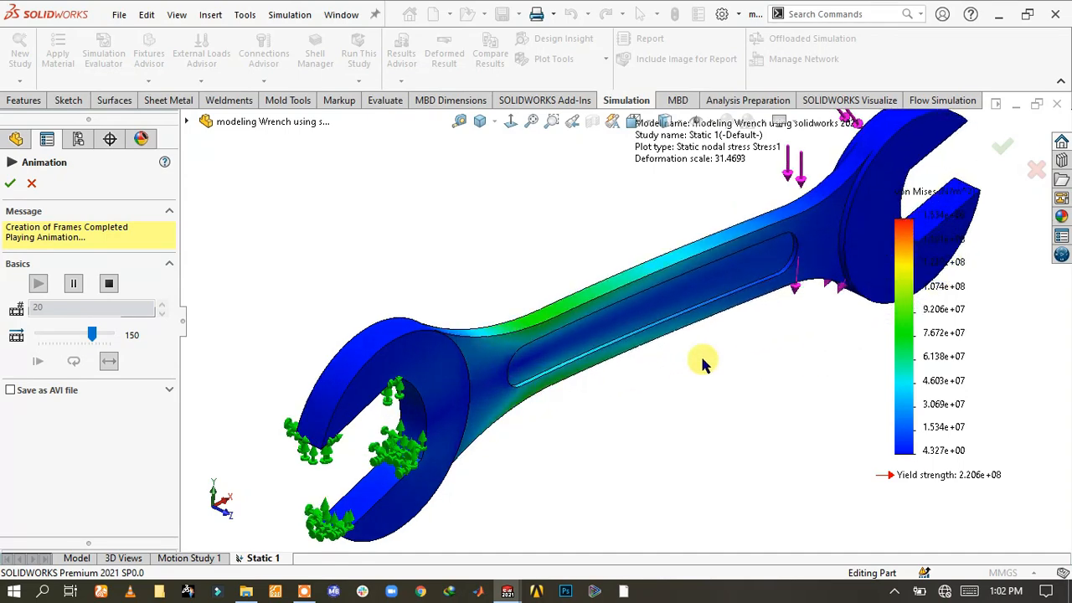
{"action": "scroll", "coordinate": [675, 378], "scroll_direction": "down", "scroll_amount": 5}
{"action": "scroll", "coordinate": [675, 378], "scroll_direction": "up", "scroll_amount": 8}
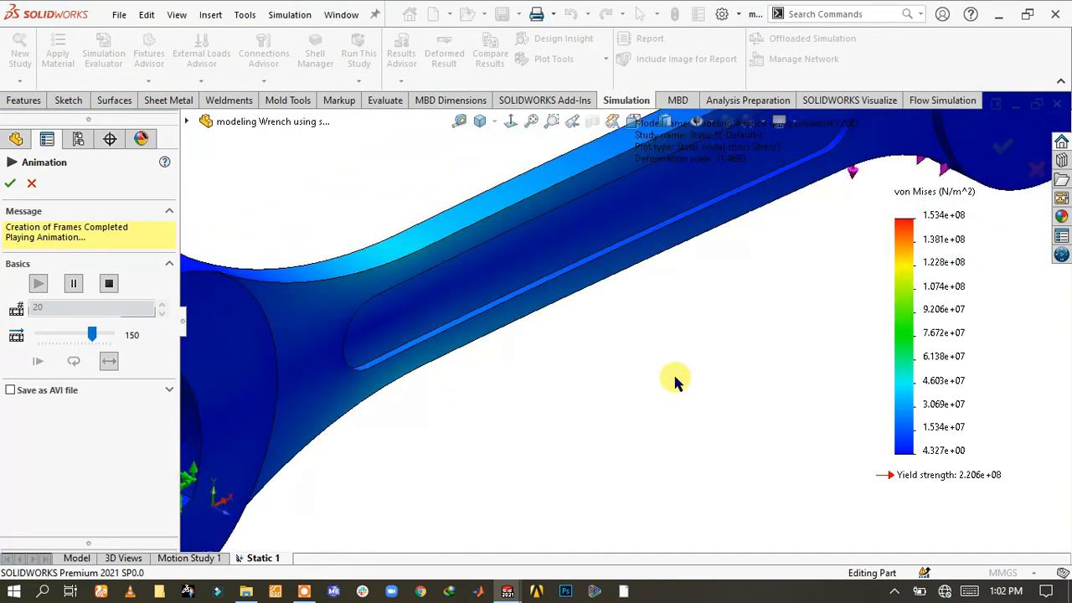
{"action": "scroll", "coordinate": [692, 290], "scroll_direction": "up", "scroll_amount": 3}
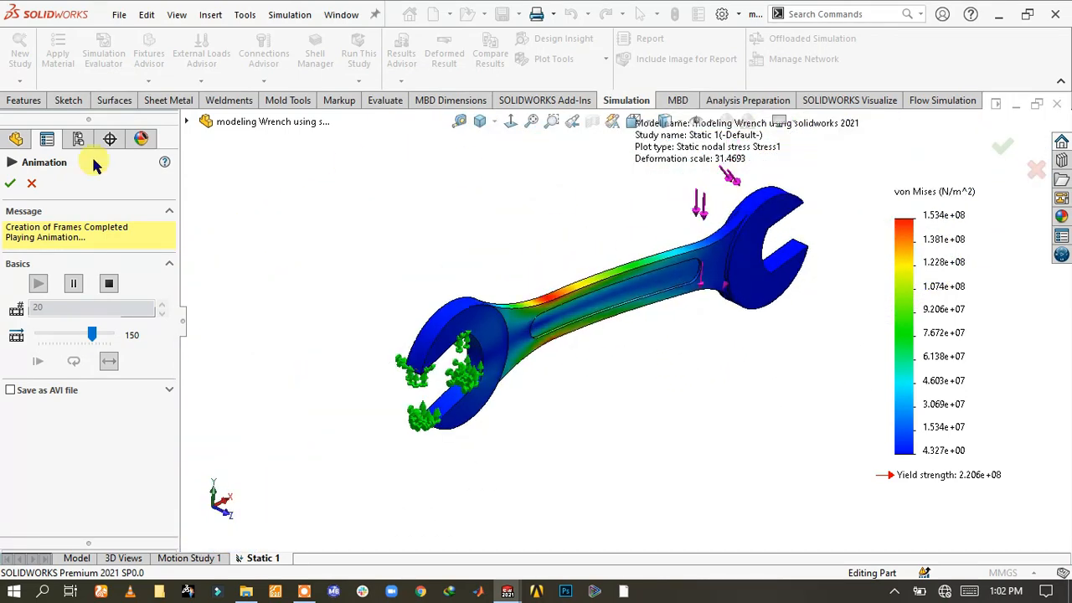
{"action": "middle_click_drag", "start_coordinate": [517, 210], "coordinate": [750, 204]}
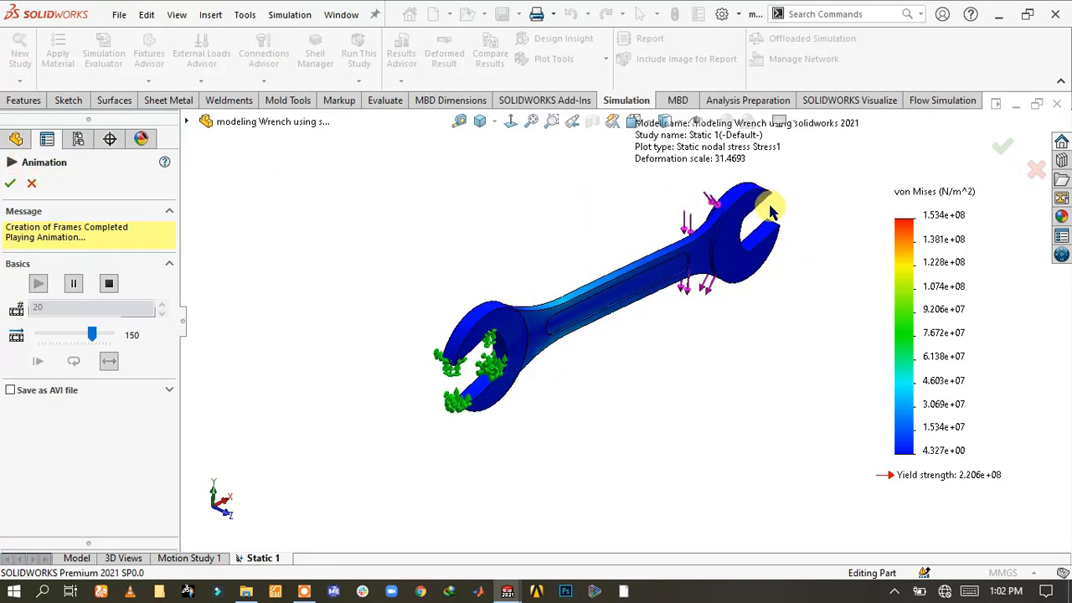
{"action": "scroll", "coordinate": [772, 210], "scroll_direction": "down", "scroll_amount": 1}
{"action": "left_click", "coordinate": [10, 391]}
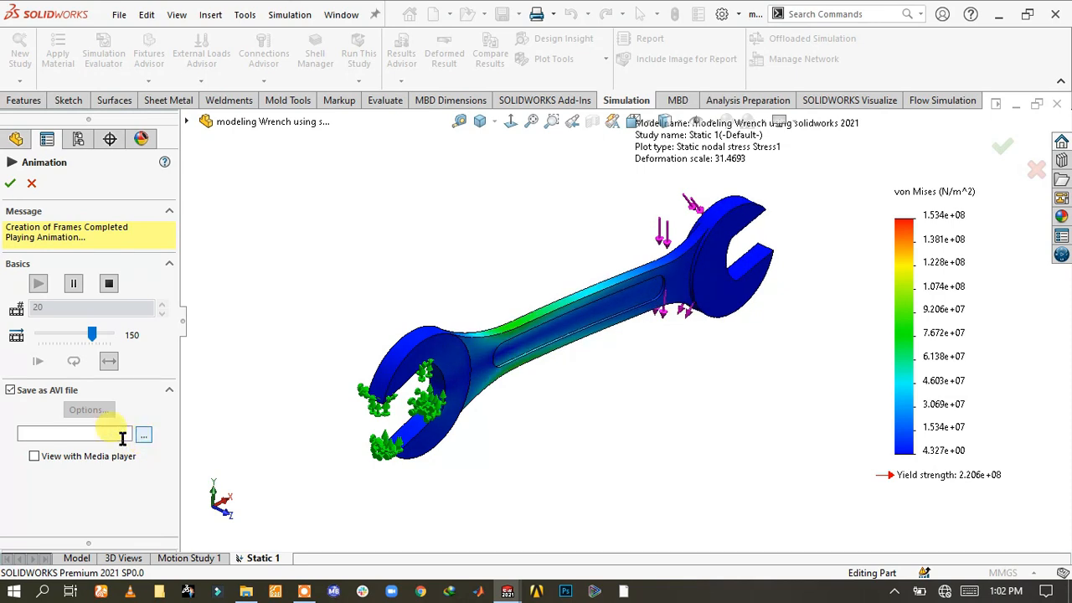
{"action": "left_click", "coordinate": [73, 284]}
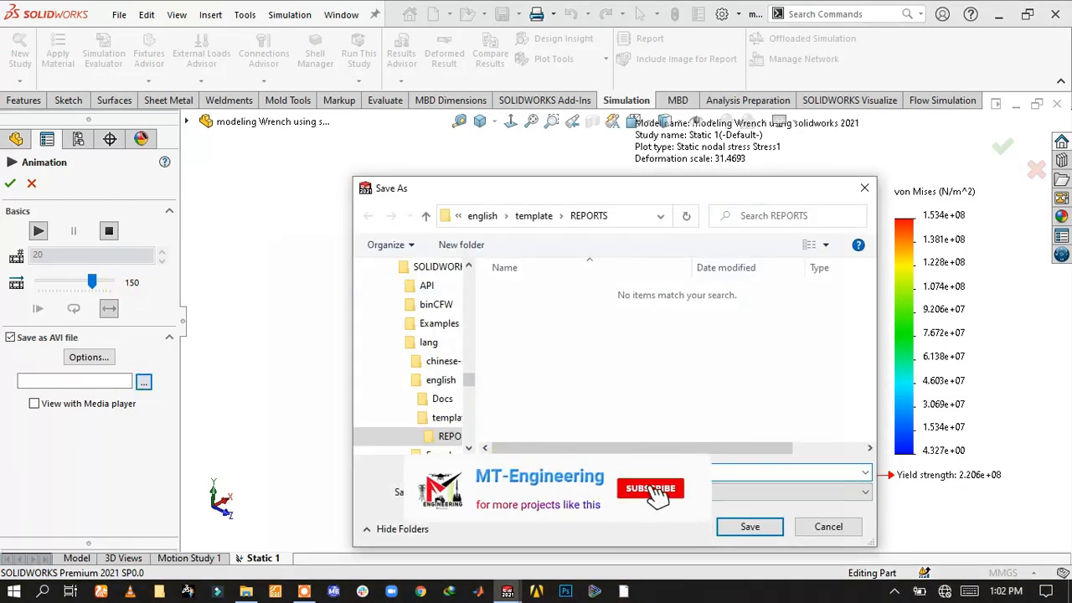
{"action": "left_click", "coordinate": [540, 216]}
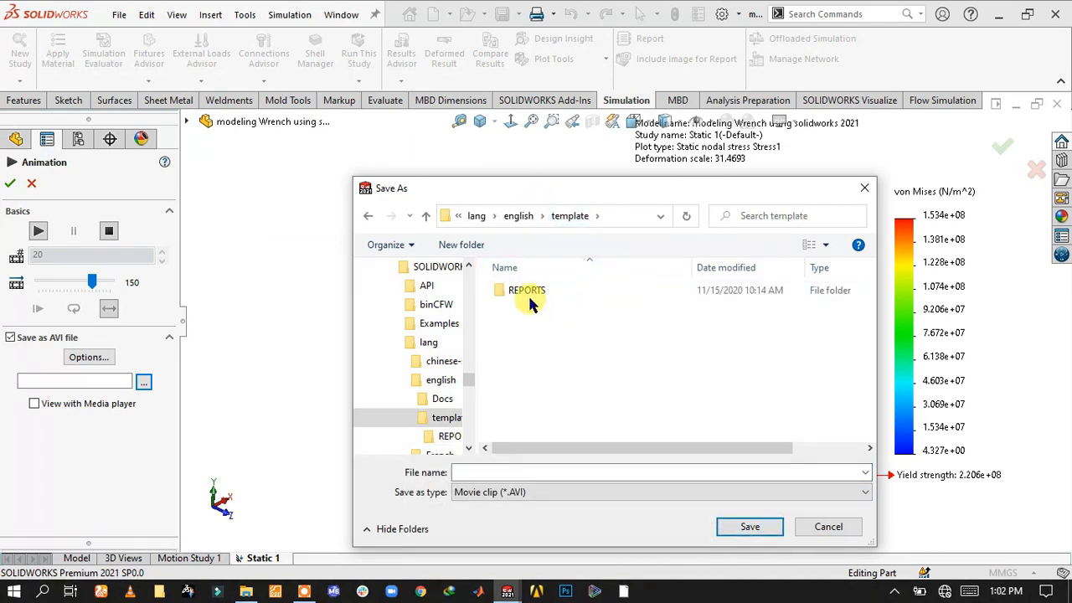
{"action": "left_click", "coordinate": [547, 296]}
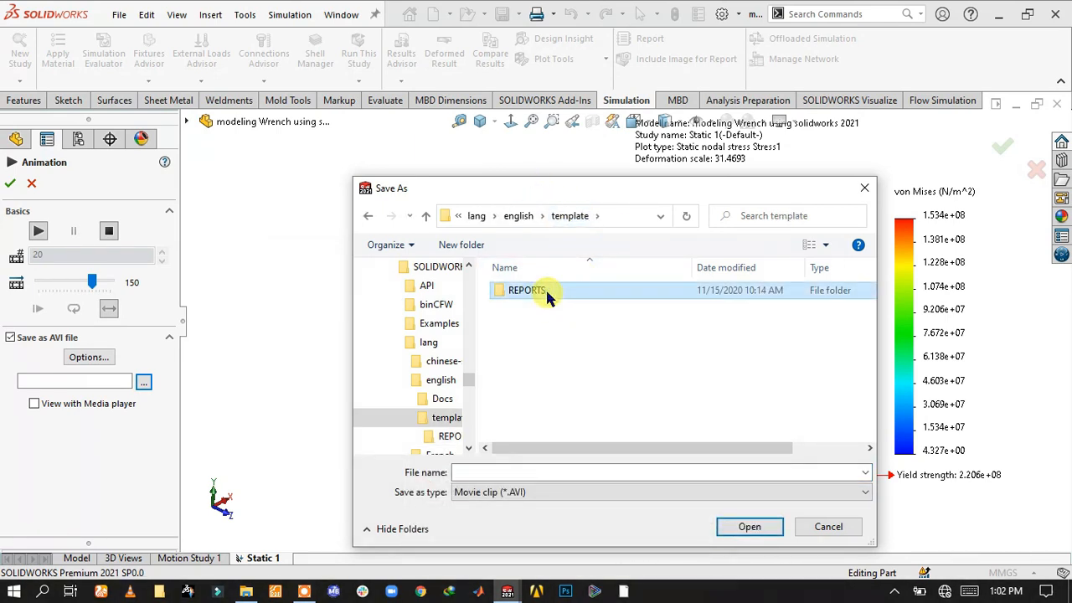
{"action": "left_click", "coordinate": [751, 525]}
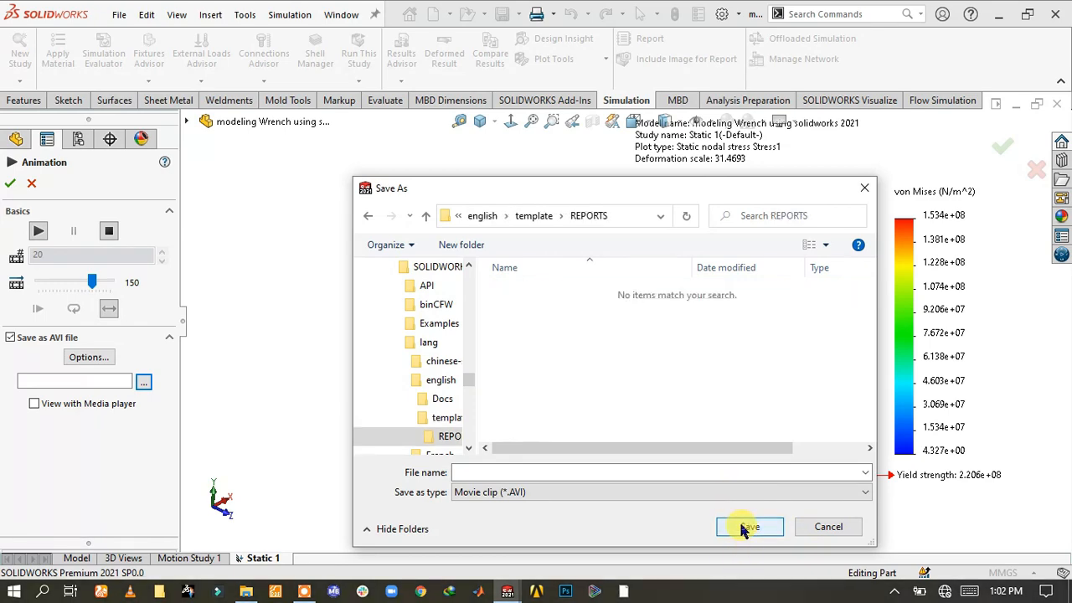
{"action": "left_click", "coordinate": [827, 526]}
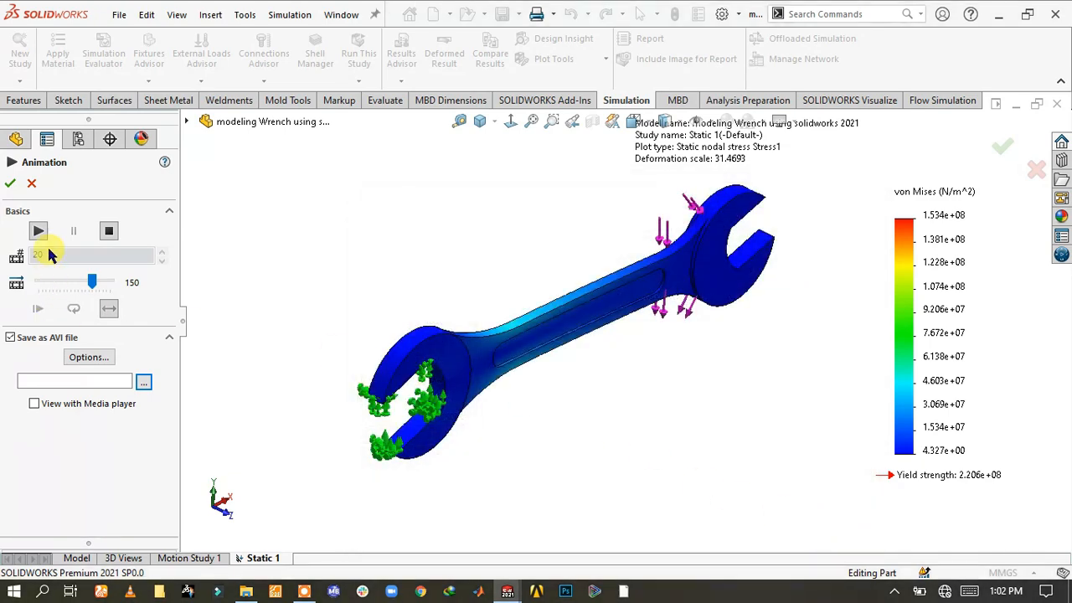
Close the animation and publish the static study report with all preselected sections on A4 paper.
{"action": "left_click", "coordinate": [30, 183]}
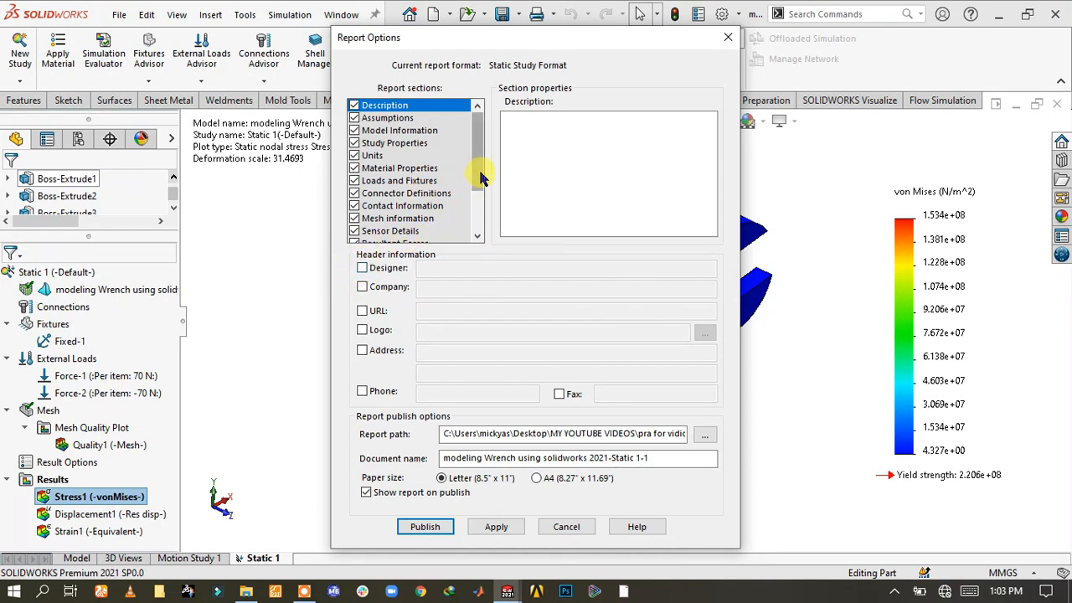
{"action": "scroll", "coordinate": [489, 212], "scroll_direction": "down", "scroll_amount": 2}
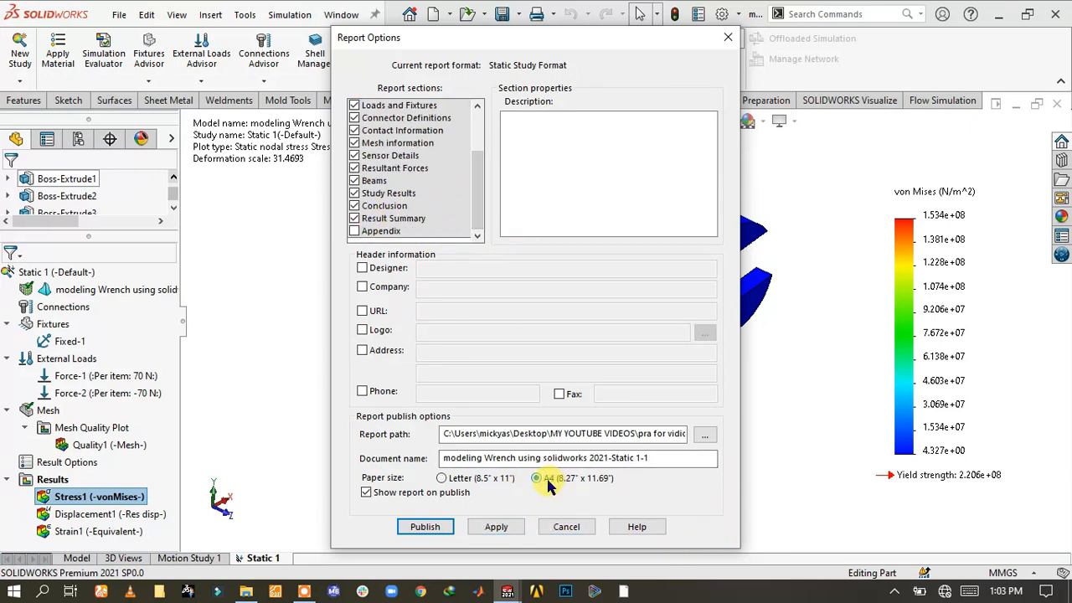
{"action": "left_click", "coordinate": [492, 529]}
{"action": "left_click", "coordinate": [424, 528]}
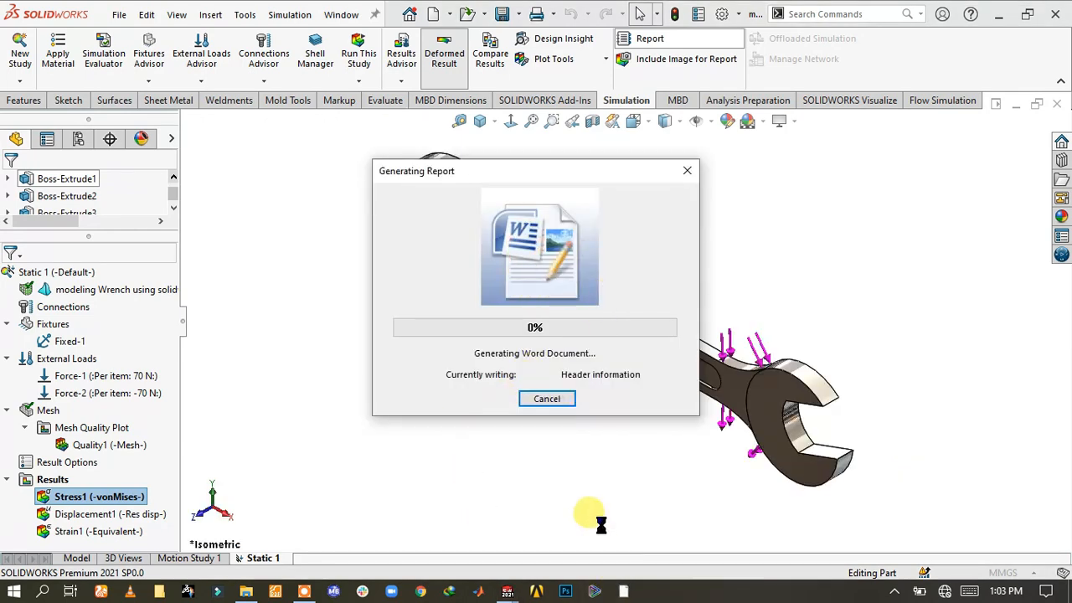
{"action": "right_click", "coordinate": [621, 594]}
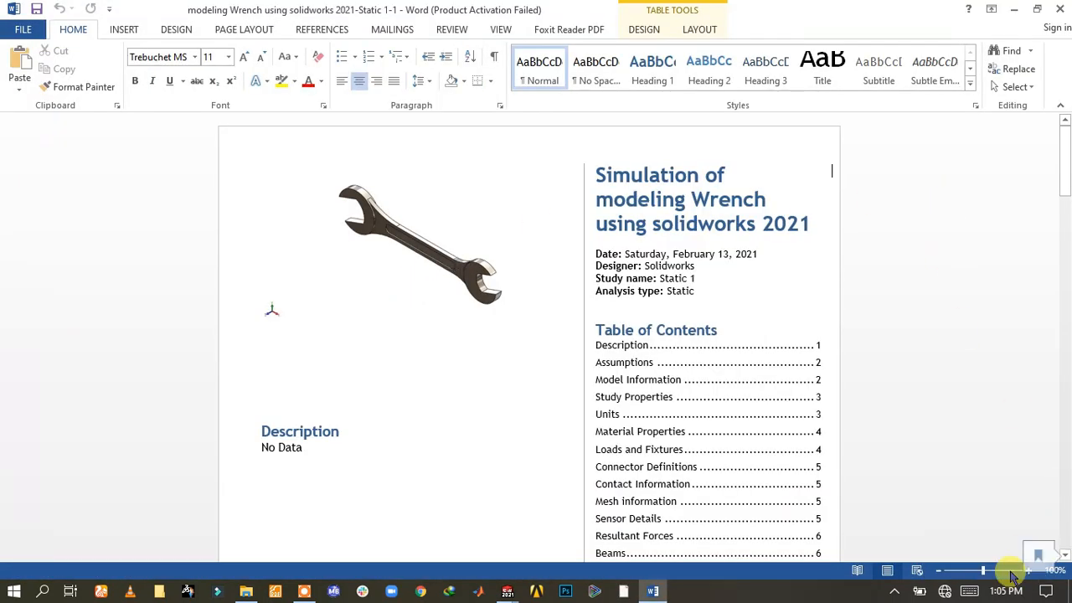
In the generated Word report, dismiss the Office activation notice and examine the material properties, fixtures and loads.
{"action": "left_click", "coordinate": [993, 575]}
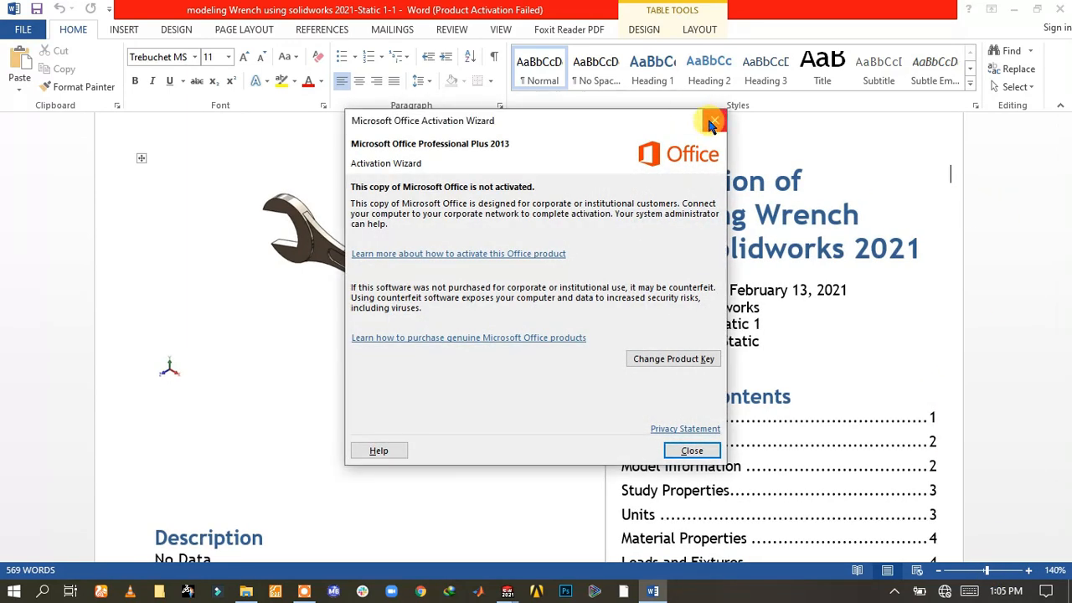
{"action": "left_click", "coordinate": [710, 122]}
{"action": "left_click_drag", "start_coordinate": [1066, 143], "coordinate": [1066, 284]}
{"action": "scroll", "coordinate": [1039, 370], "scroll_direction": "down", "scroll_amount": 4}
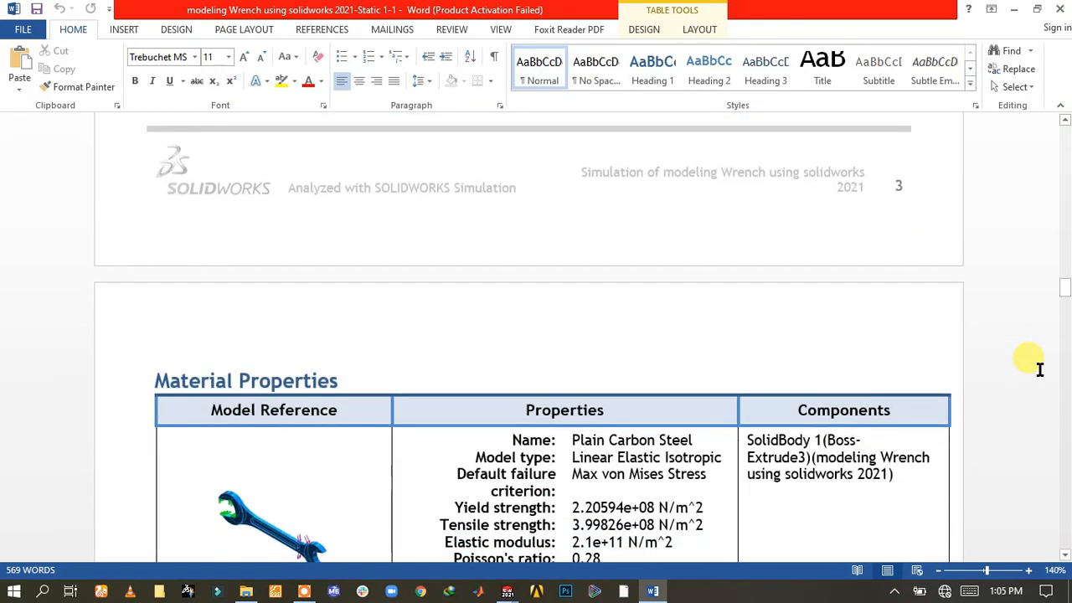
{"action": "scroll", "coordinate": [1039, 369], "scroll_direction": "down", "scroll_amount": 10}
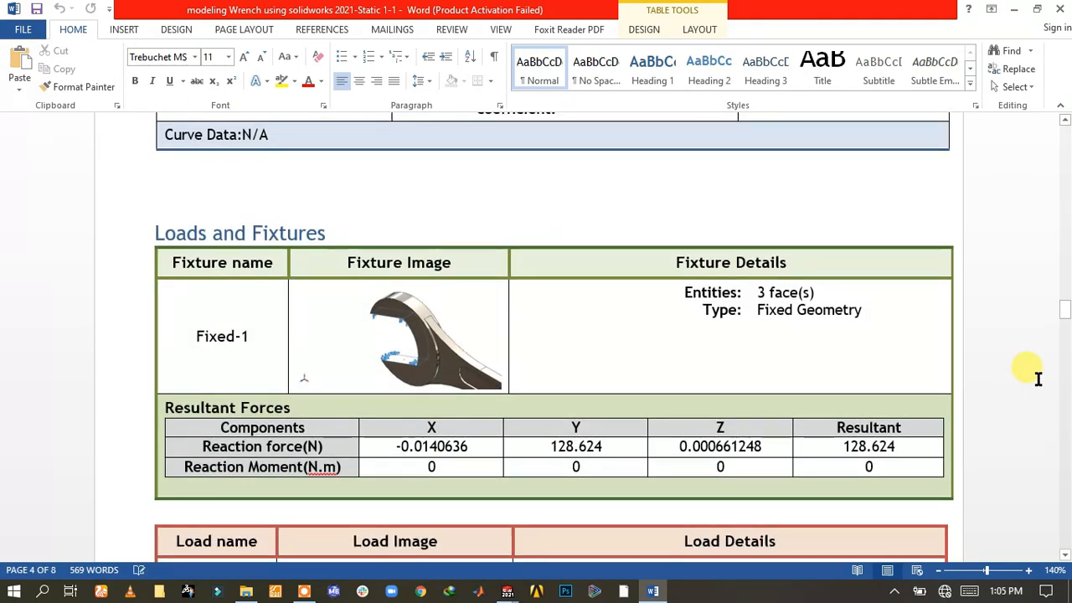
{"action": "scroll", "coordinate": [1038, 379], "scroll_direction": "down", "scroll_amount": 8}
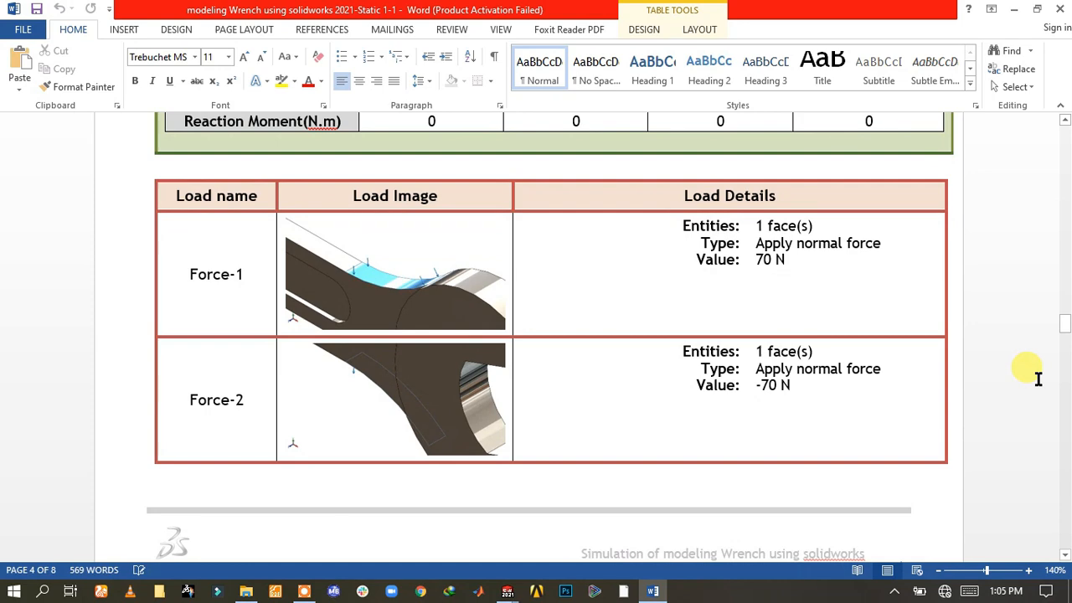
Review the report's mesh information, free body forces, and the stress, displacement and strain results.
{"action": "scroll", "coordinate": [1038, 383], "scroll_direction": "down", "scroll_amount": 15}
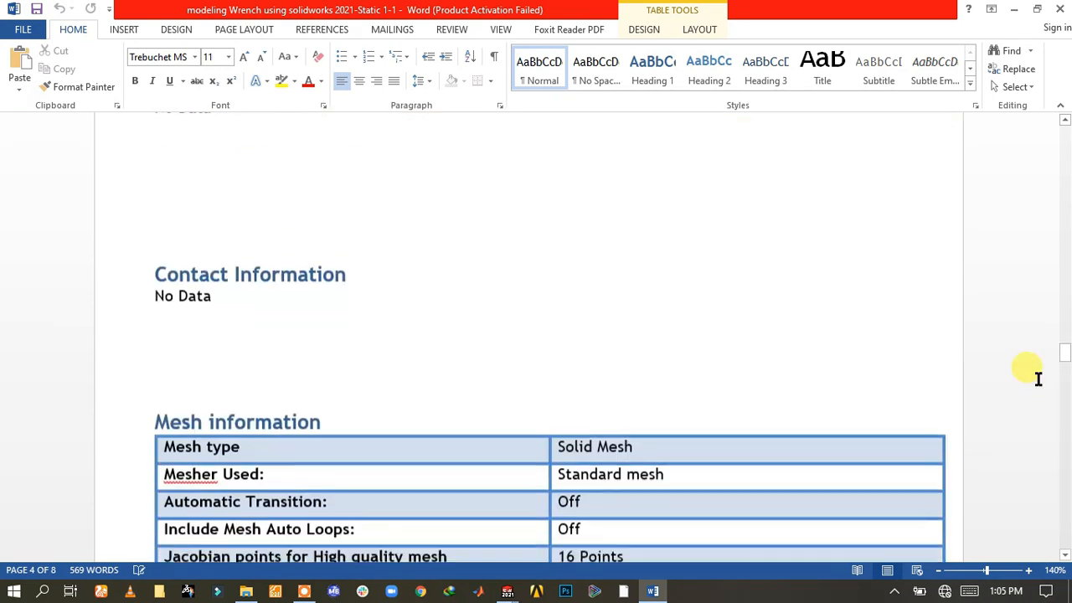
{"action": "scroll", "coordinate": [1038, 383], "scroll_direction": "down", "scroll_amount": 15}
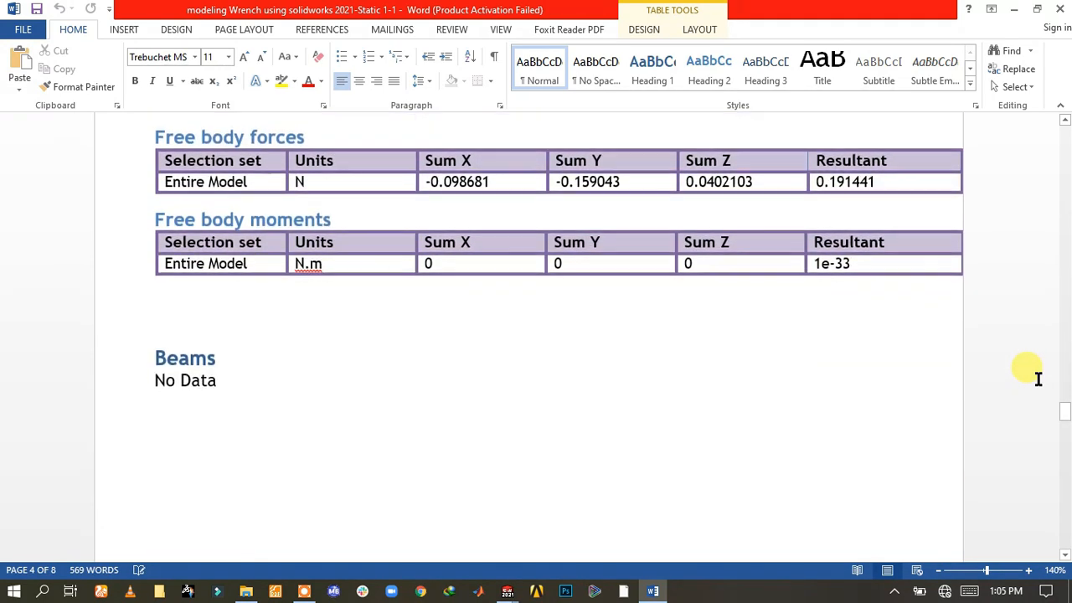
{"action": "scroll", "coordinate": [1039, 378], "scroll_direction": "down", "scroll_amount": 15}
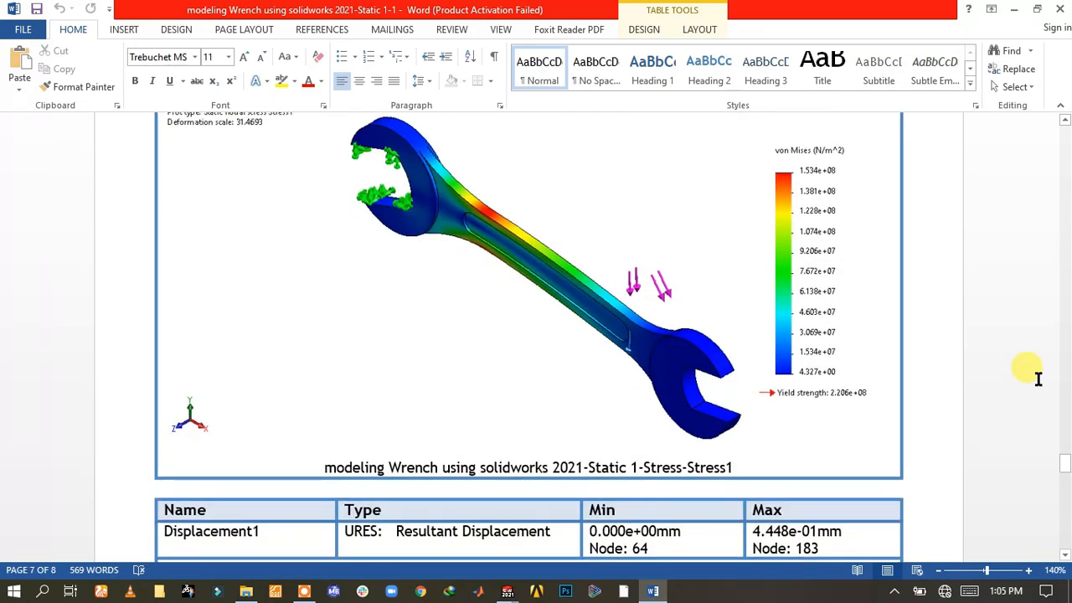
{"action": "scroll", "coordinate": [1039, 379], "scroll_direction": "up", "scroll_amount": 3}
{"action": "scroll", "coordinate": [1039, 379], "scroll_direction": "down", "scroll_amount": 7}
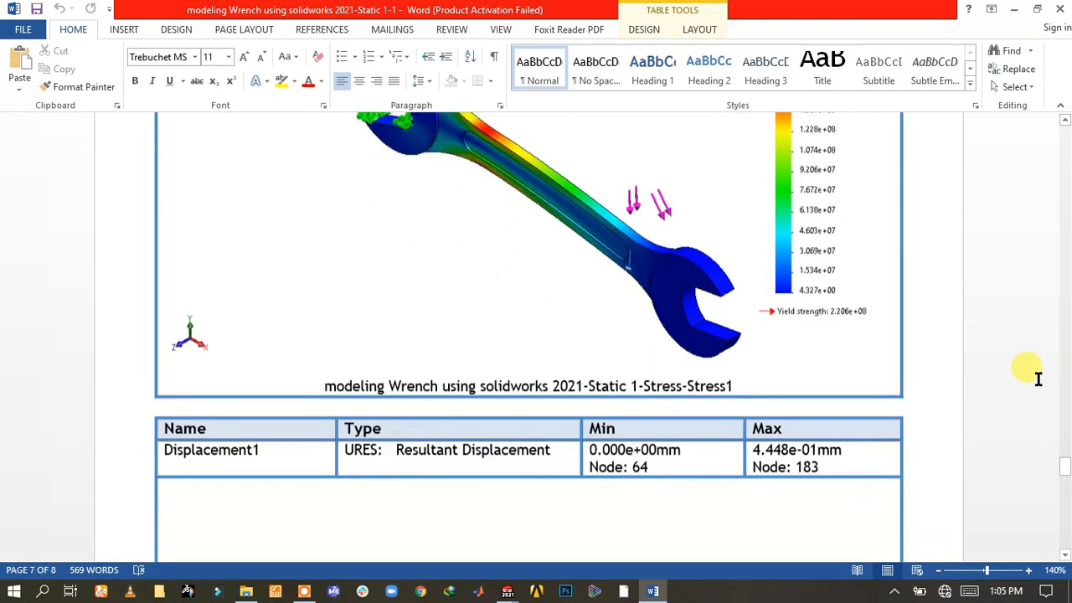
{"action": "scroll", "coordinate": [1038, 378], "scroll_direction": "down", "scroll_amount": 15}
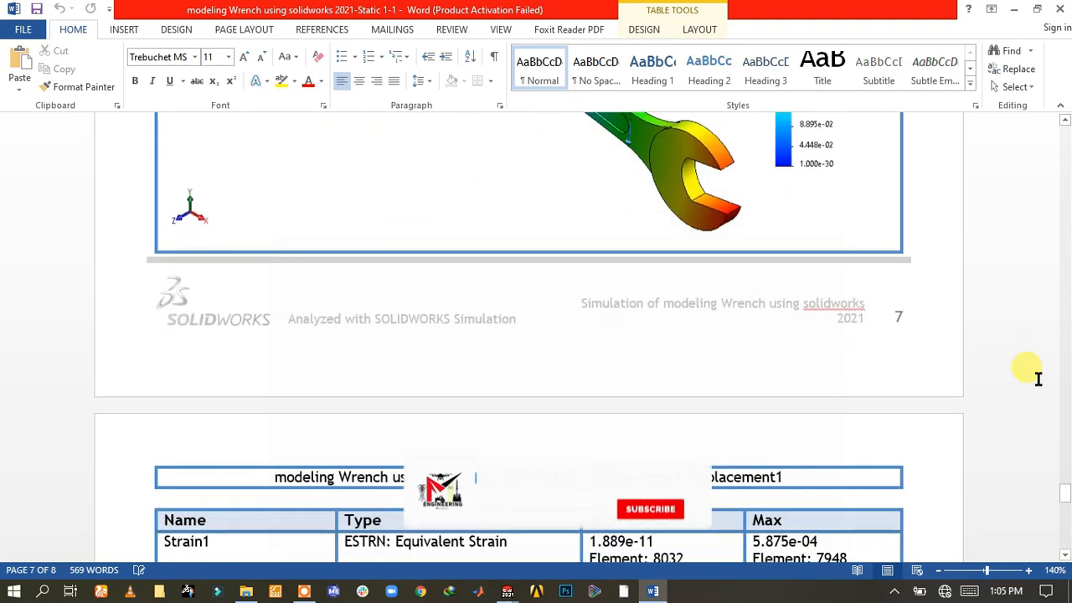
Check the strain results and conclusion at the end of the report and return to the SOLIDWORKS wrench study.
{"action": "scroll", "coordinate": [1038, 378], "scroll_direction": "down", "scroll_amount": 10}
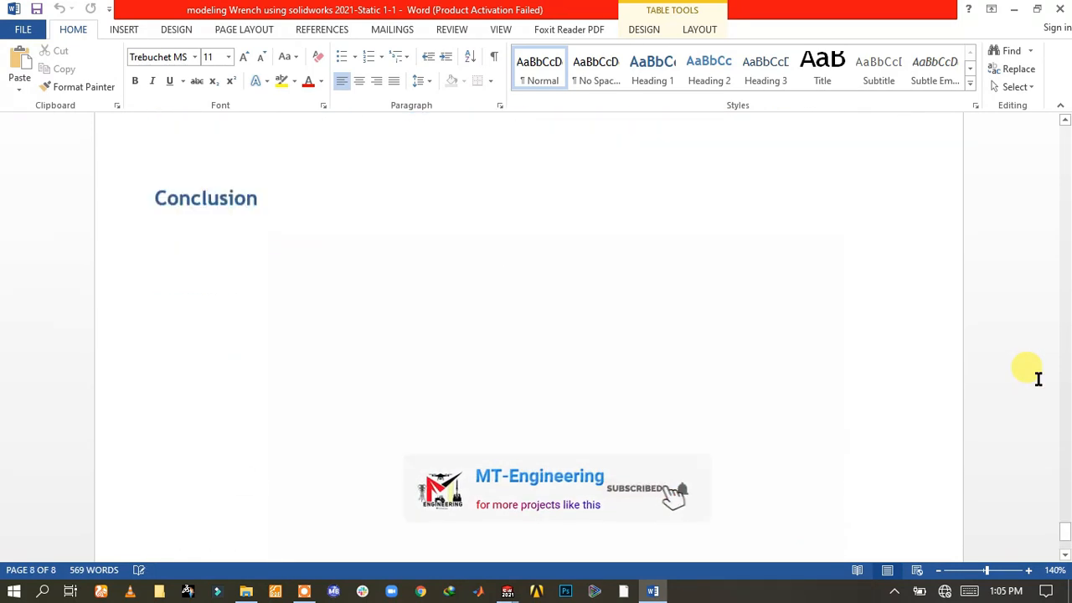
{"action": "scroll", "coordinate": [1038, 378], "scroll_direction": "up", "scroll_amount": 12}
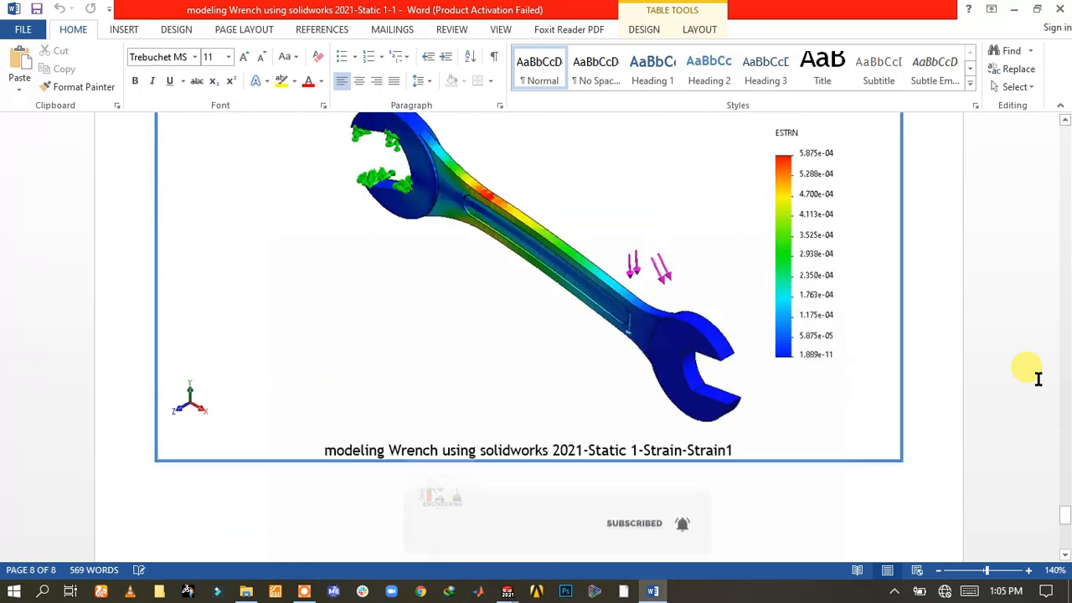
{"action": "scroll", "coordinate": [946, 360], "scroll_direction": "up", "scroll_amount": 12}
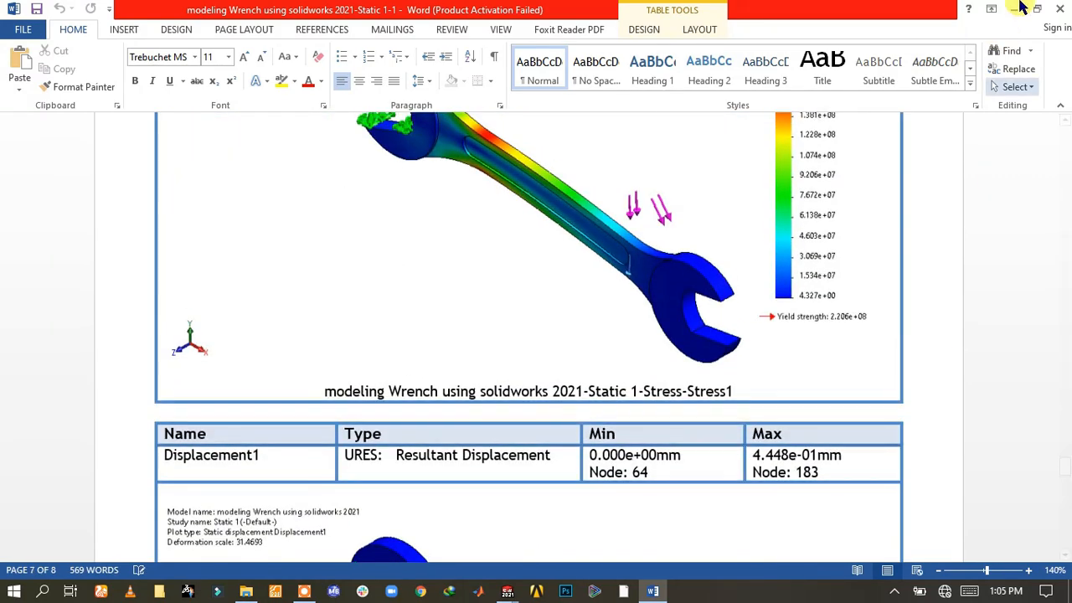
{"action": "left_click", "coordinate": [1015, 11]}
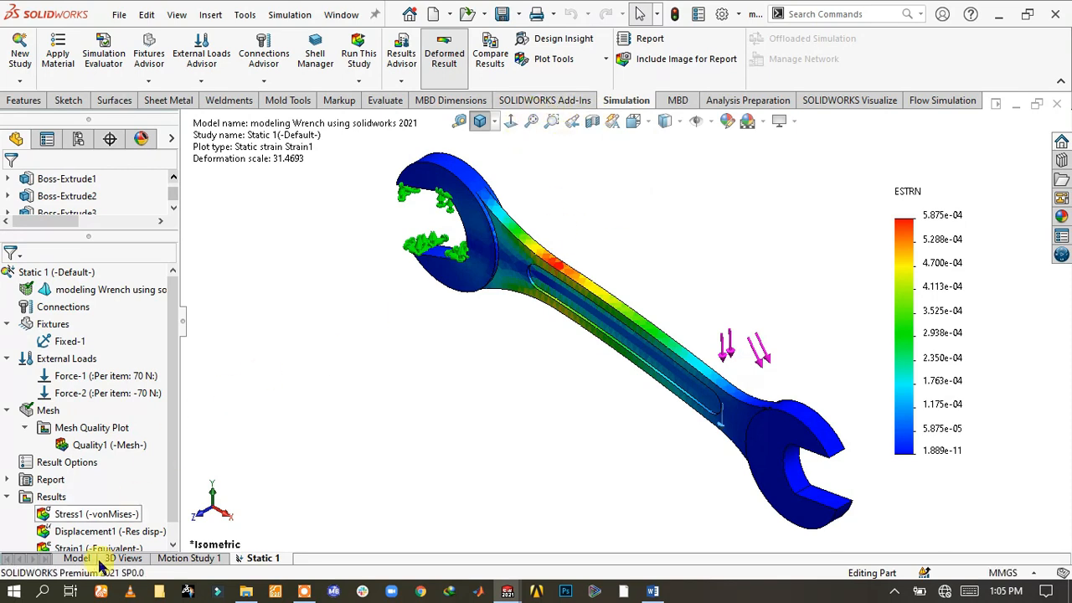
Show the Displacement1 plot, probe the lower corner at the tip of the loaded jaw and move its callout beneath the handle.
{"action": "double_click", "coordinate": [116, 531]}
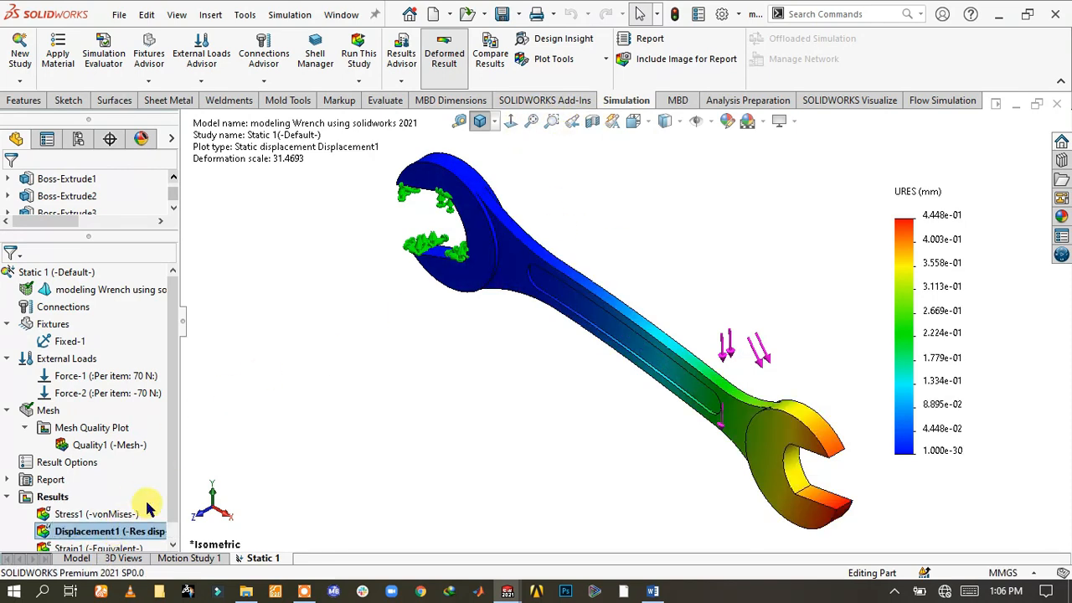
{"action": "right_click", "coordinate": [131, 537]}
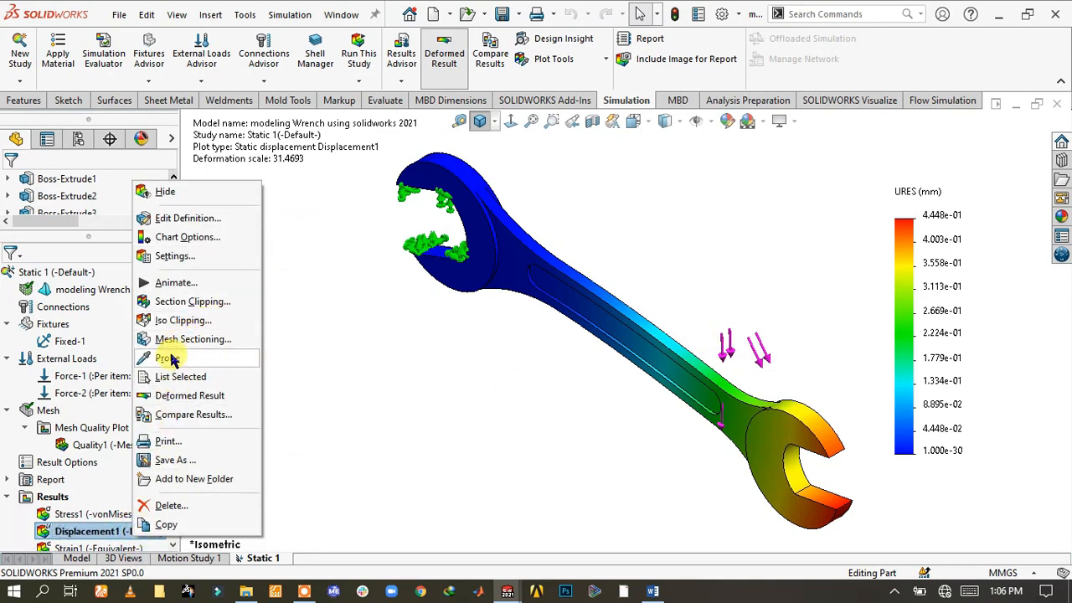
{"action": "left_click", "coordinate": [189, 396]}
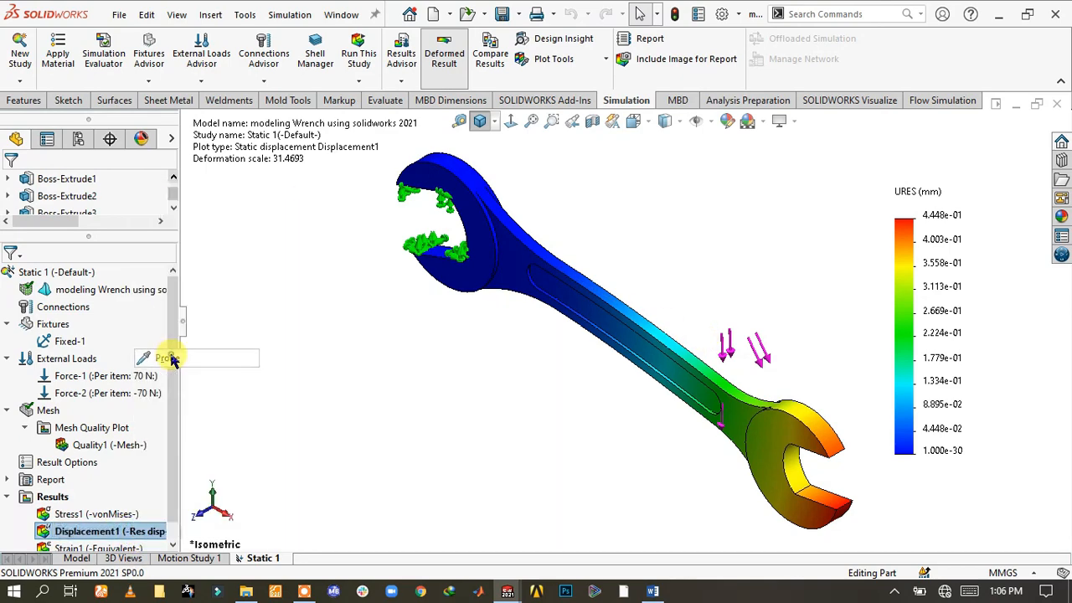
{"action": "left_click", "coordinate": [845, 461]}
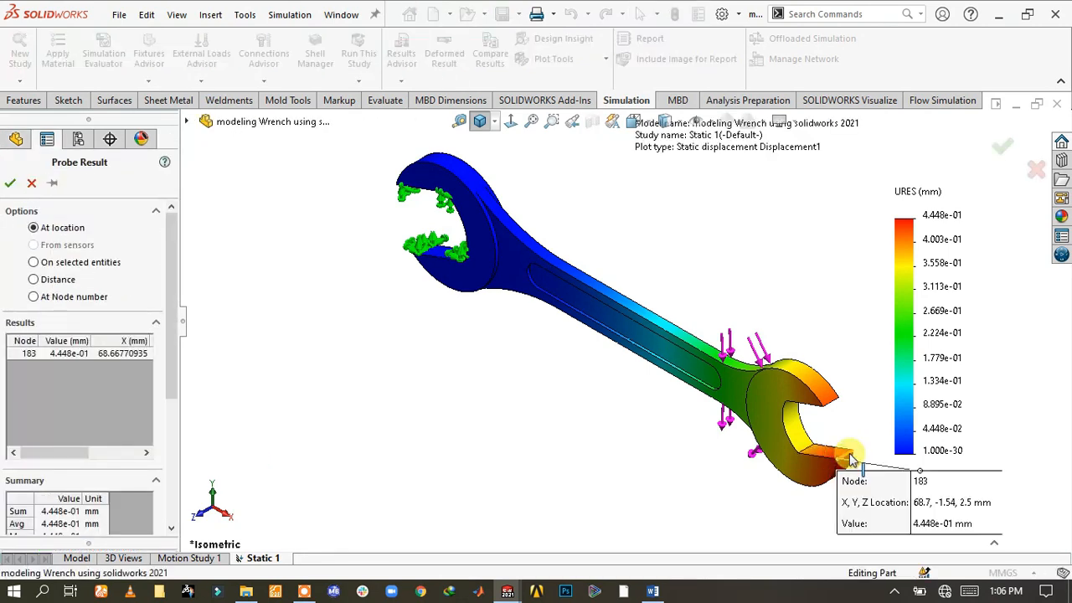
{"action": "left_click_drag", "start_coordinate": [892, 480], "coordinate": [302, 380]}
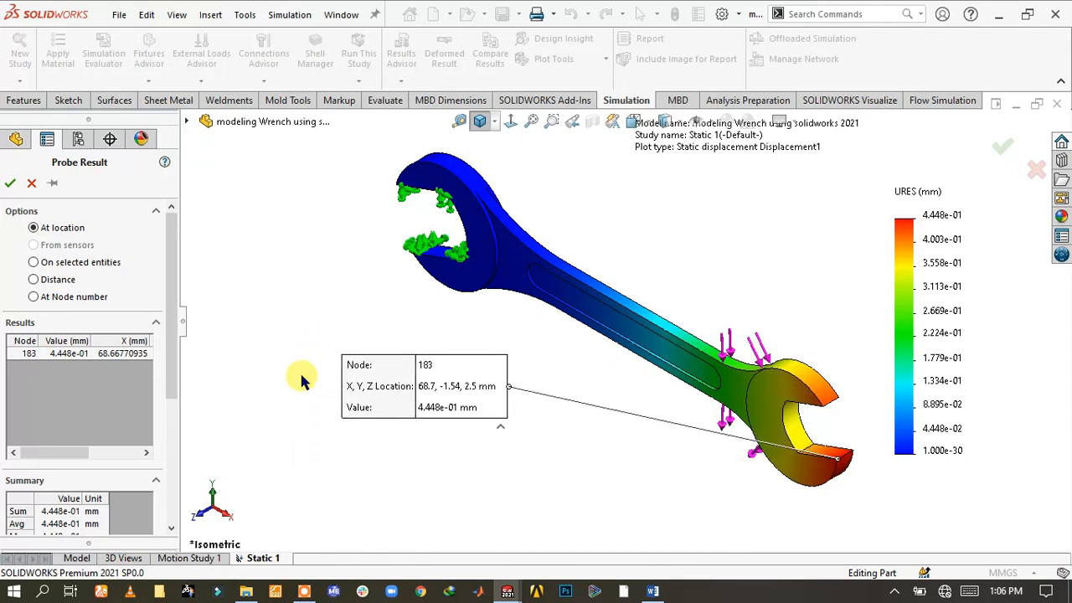
Probe one more point on each tip of the loaded jaw and graph the three probed displacements.
{"action": "left_click", "coordinate": [835, 458]}
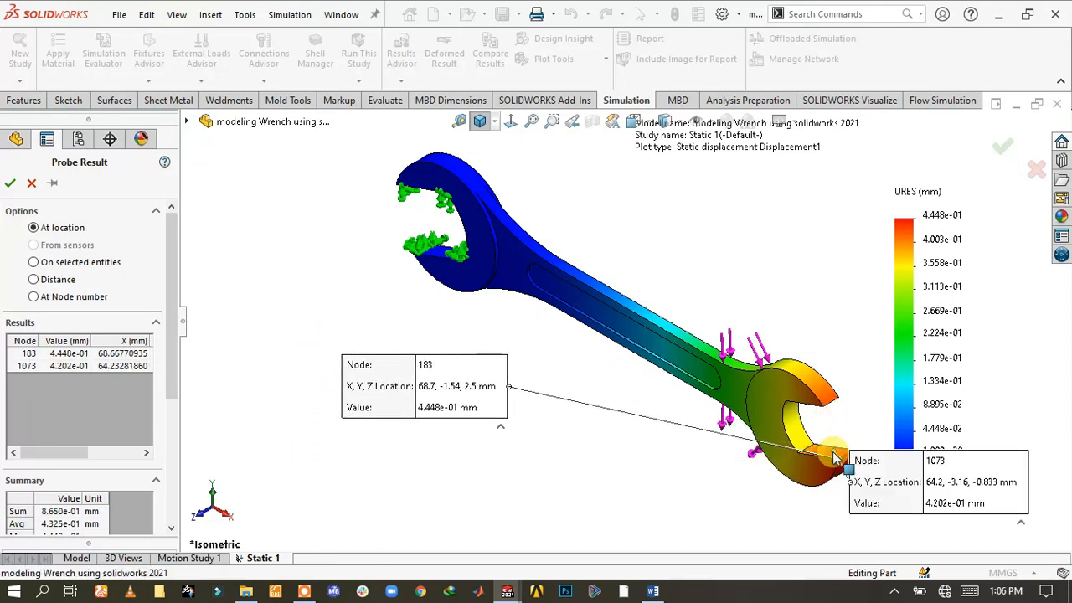
{"action": "left_click", "coordinate": [816, 384]}
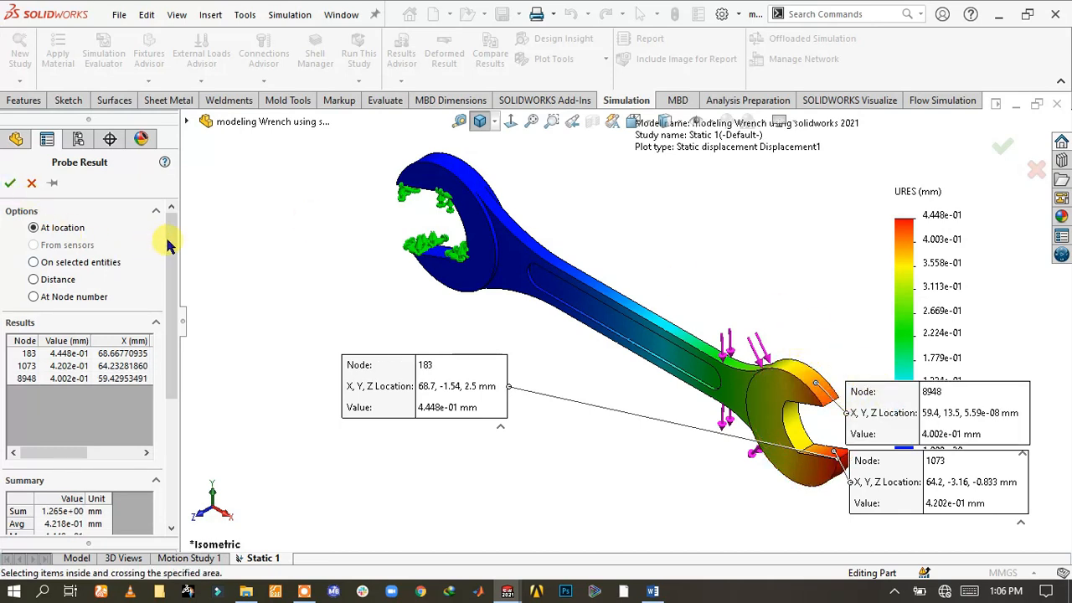
{"action": "left_click_drag", "start_coordinate": [167, 243], "coordinate": [170, 365]}
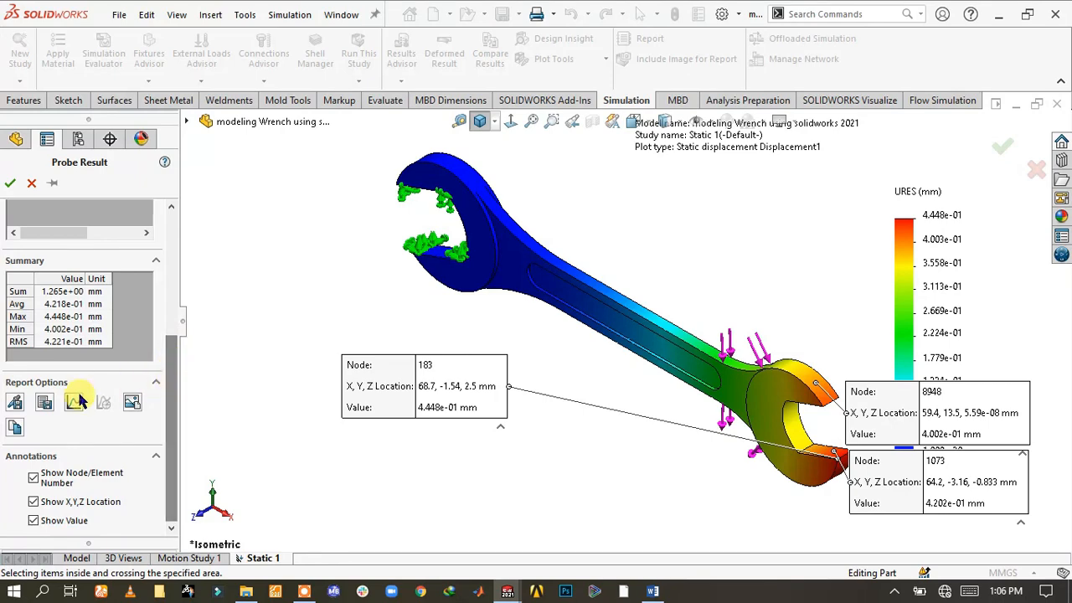
{"action": "left_click", "coordinate": [74, 404]}
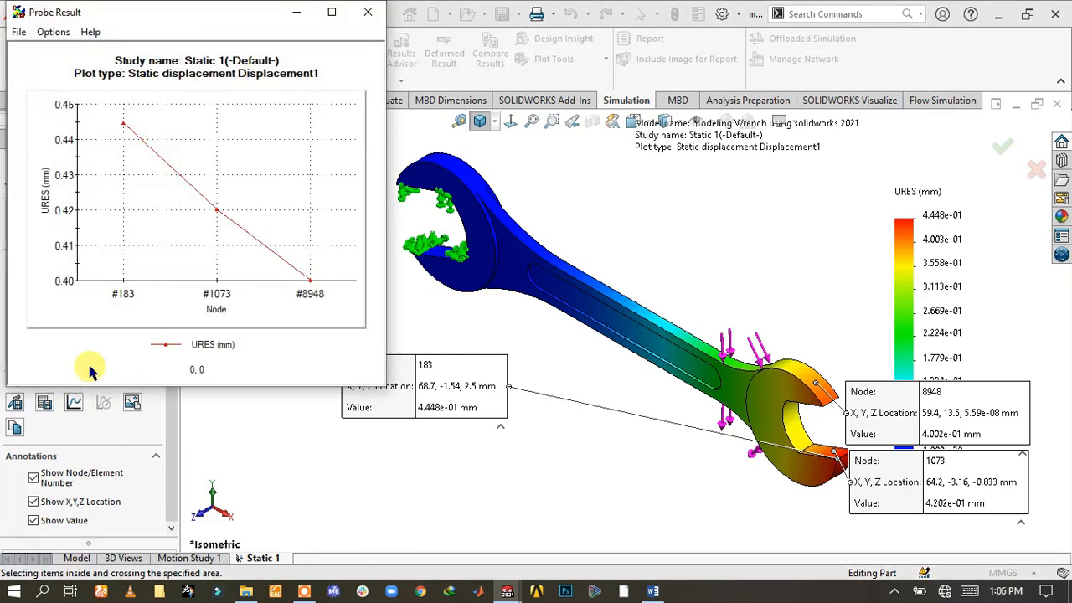
Probe two further points on the upper tip of the loaded jaw and graph all five probed displacements.
{"action": "left_click", "coordinate": [812, 377]}
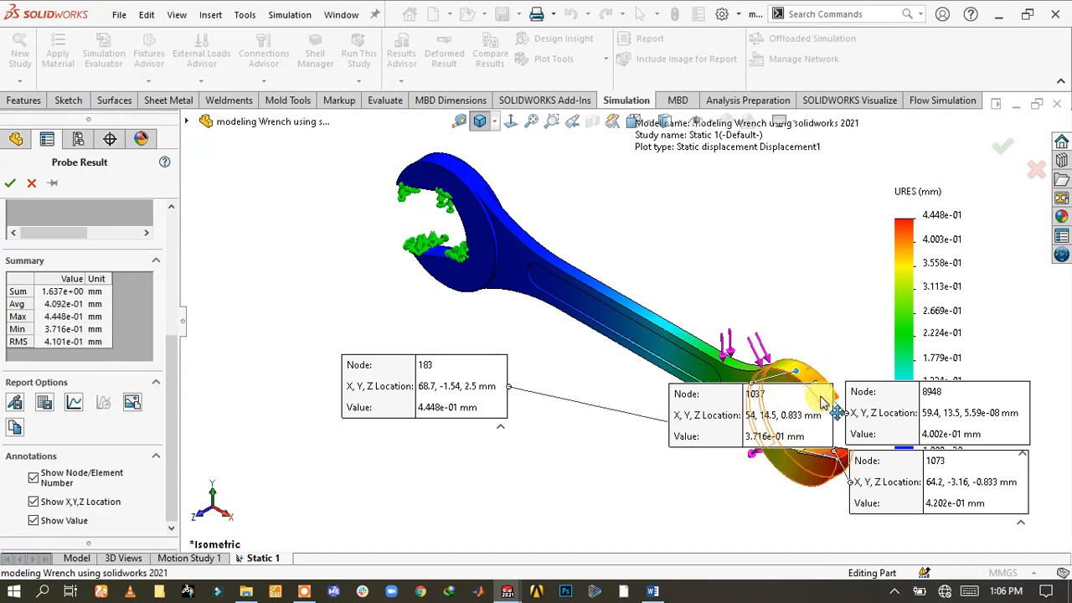
{"action": "left_click_drag", "start_coordinate": [823, 404], "coordinate": [822, 410]}
{"action": "left_click", "coordinate": [807, 372]}
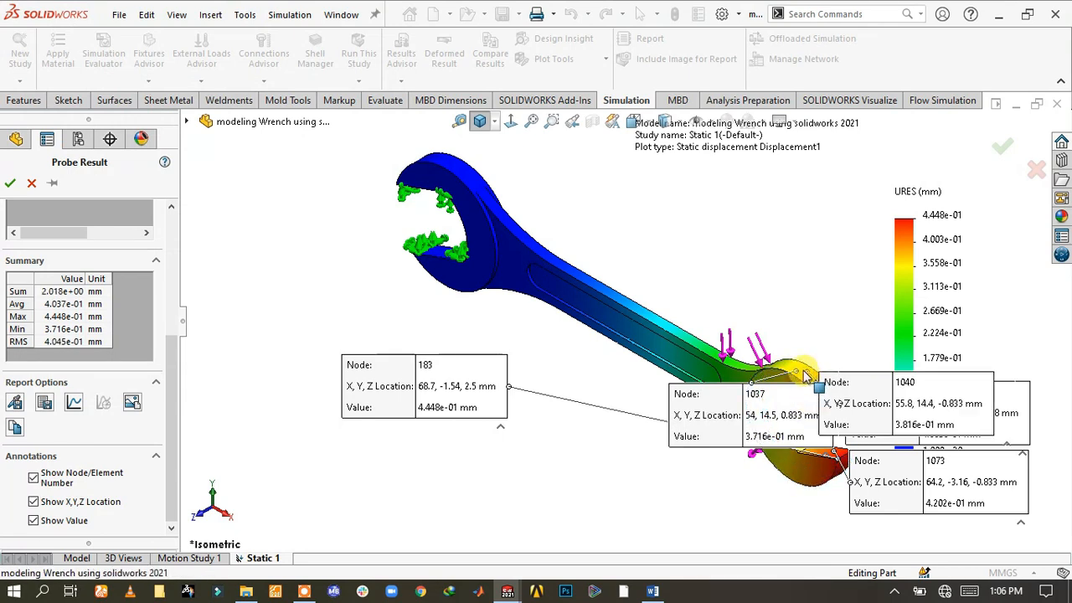
{"action": "left_click", "coordinate": [75, 402]}
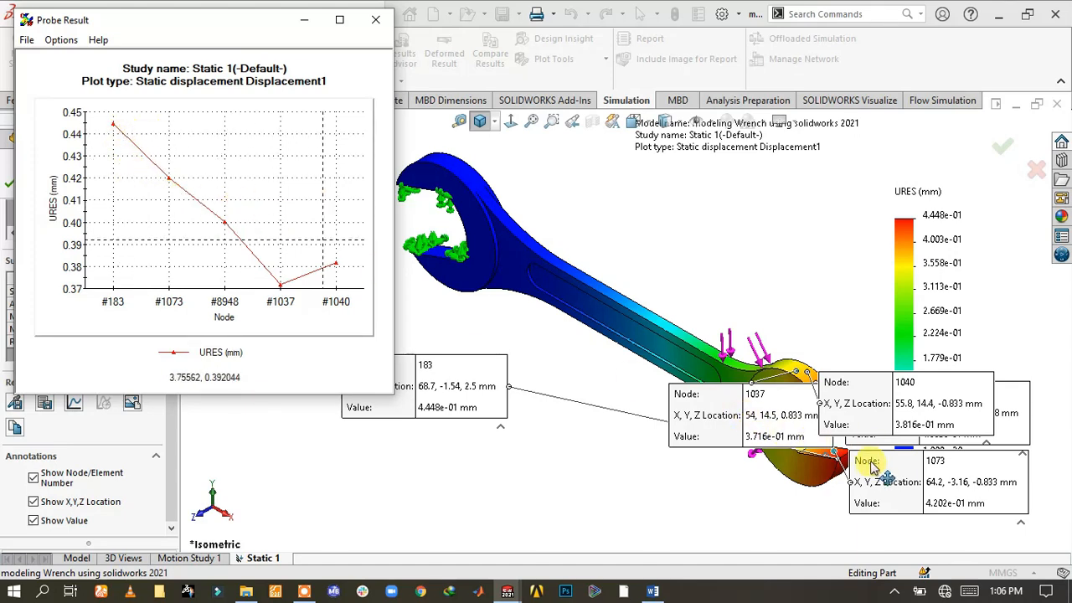
Spread out the callouts of nodes 1037, 8948, 1040 and 1073 so that they clear the loaded jaw.
{"action": "left_click", "coordinate": [748, 438]}
{"action": "left_click_drag", "start_coordinate": [748, 438], "coordinate": [698, 257]}
{"action": "left_click_drag", "start_coordinate": [903, 387], "coordinate": [848, 201]}
{"action": "left_click_drag", "start_coordinate": [885, 404], "coordinate": [480, 299]}
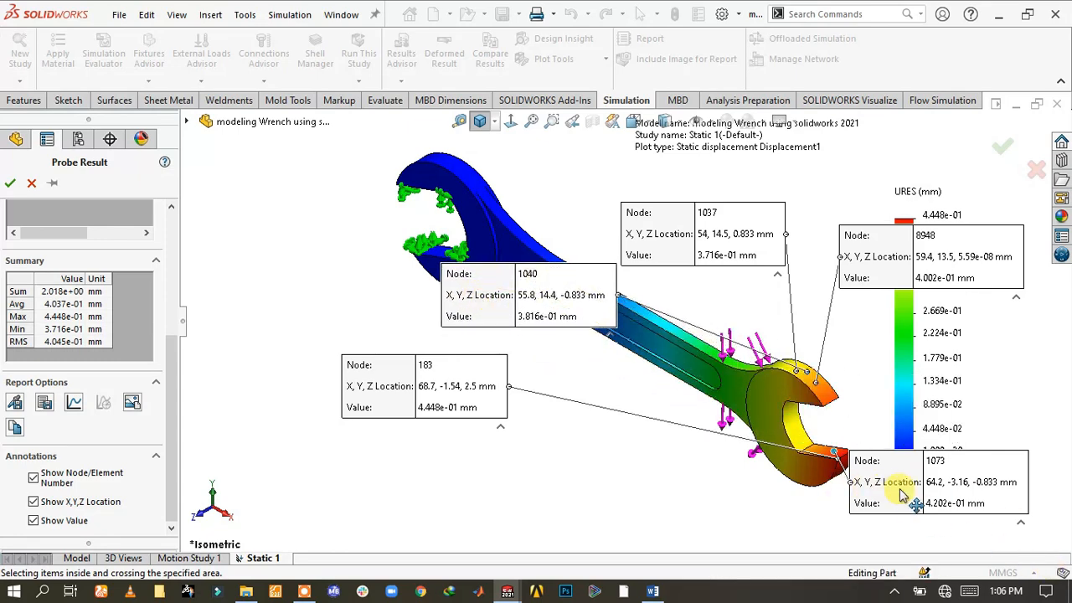
{"action": "scroll", "coordinate": [871, 469], "scroll_direction": "down", "scroll_amount": 3}
{"action": "scroll", "coordinate": [871, 464], "scroll_direction": "down", "scroll_amount": 5}
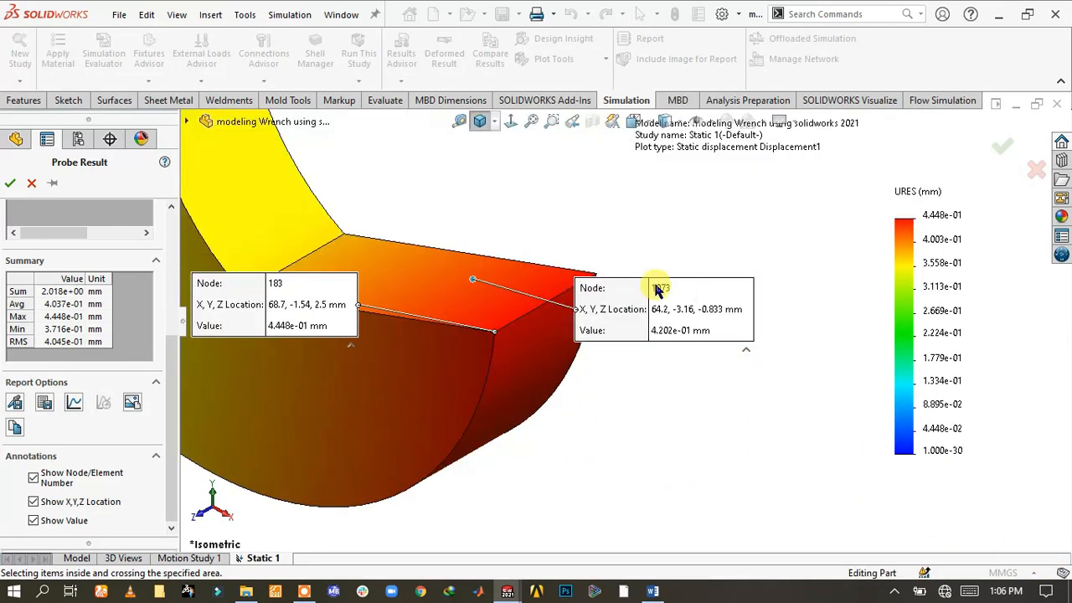
{"action": "left_click_drag", "start_coordinate": [615, 307], "coordinate": [695, 233]}
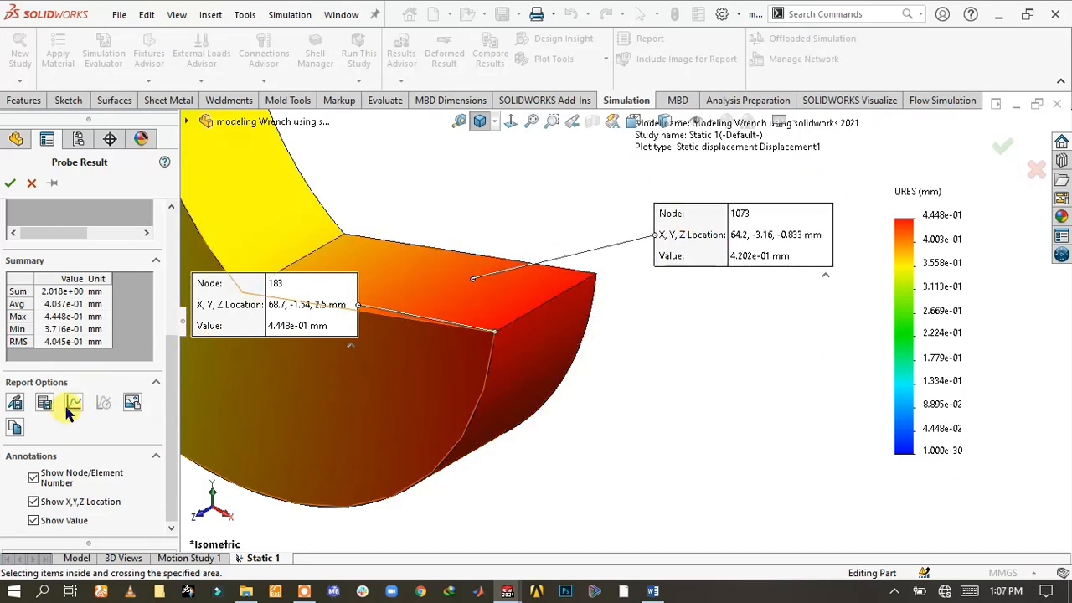
Graph the probed displacements again, move the node 183 callout below the jaw tip and accept the probe.
{"action": "left_click", "coordinate": [71, 407]}
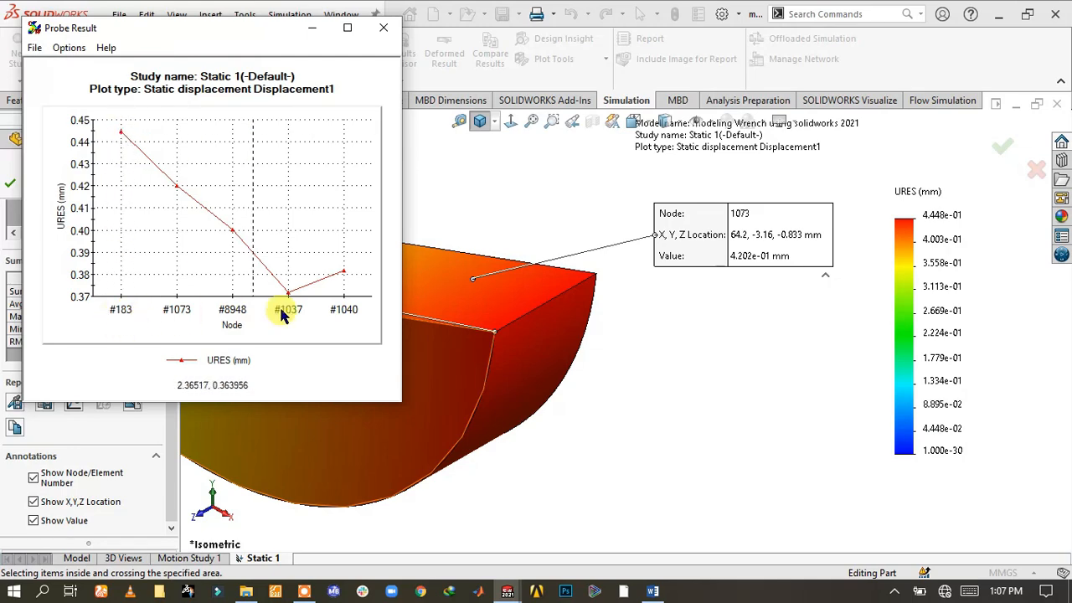
{"action": "middle_click_drag", "start_coordinate": [477, 351], "coordinate": [541, 291]}
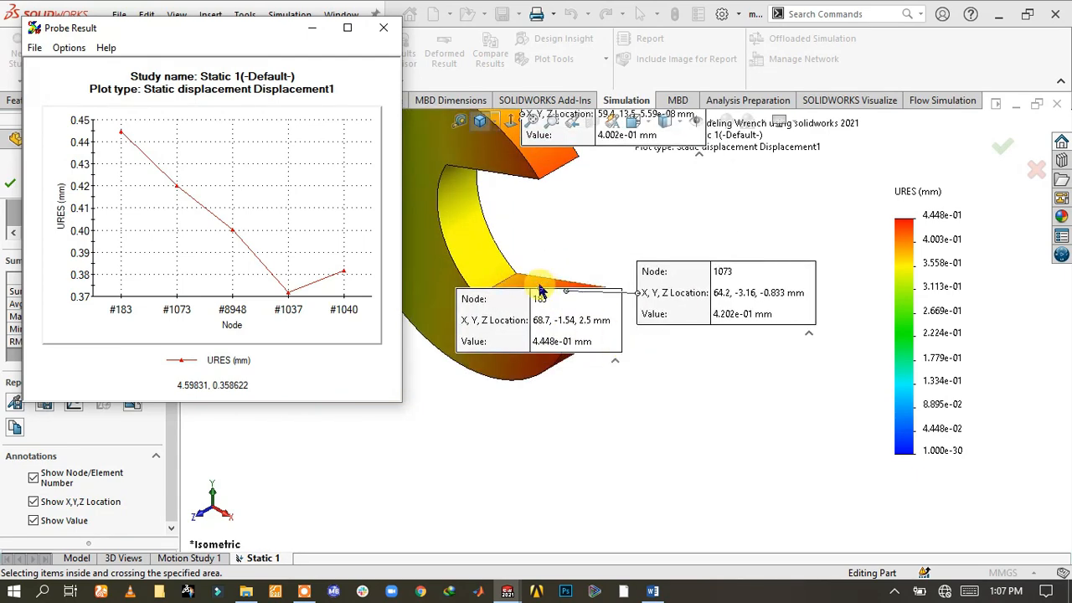
{"action": "left_click_drag", "start_coordinate": [493, 308], "coordinate": [709, 467]}
{"action": "scroll", "coordinate": [709, 469], "scroll_direction": "down", "scroll_amount": 2}
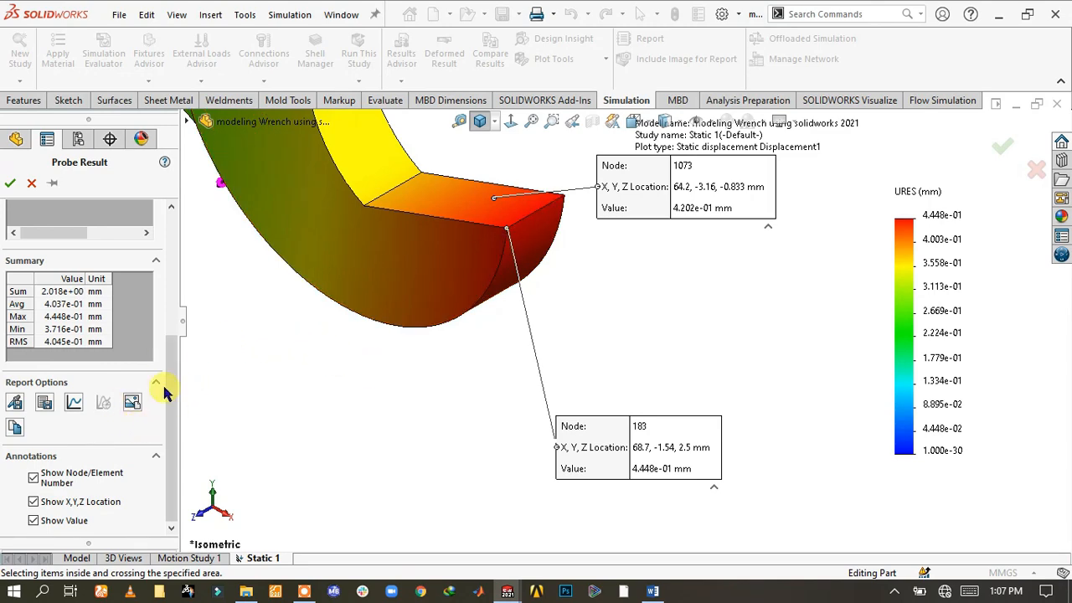
{"action": "left_click", "coordinate": [10, 187]}
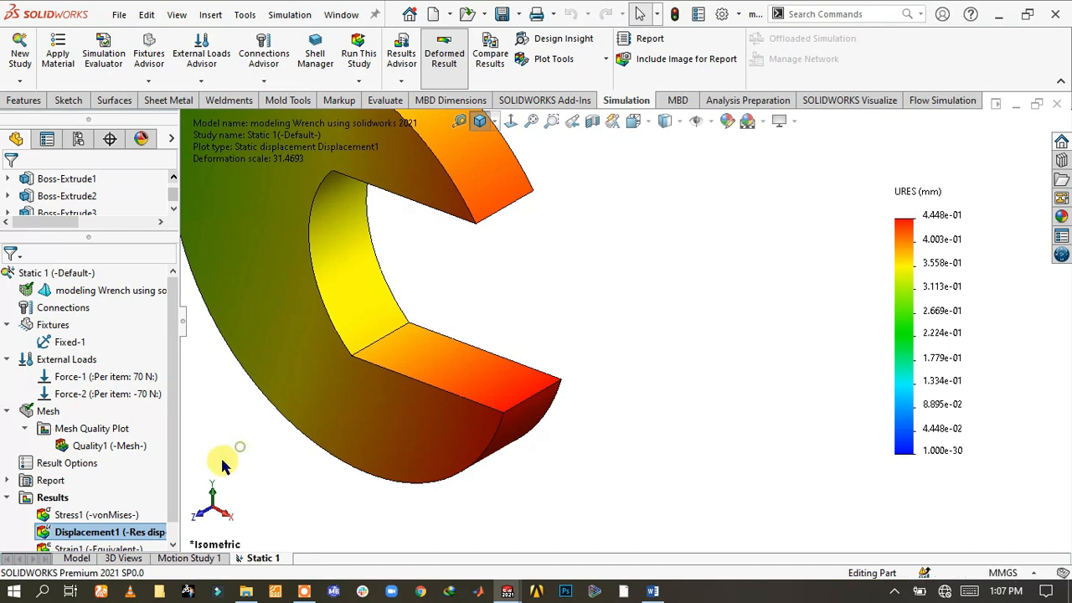
Display the Strain1 equivalent strain plot and examine the strain distribution over the whole wrench.
{"action": "left_click", "coordinate": [134, 547]}
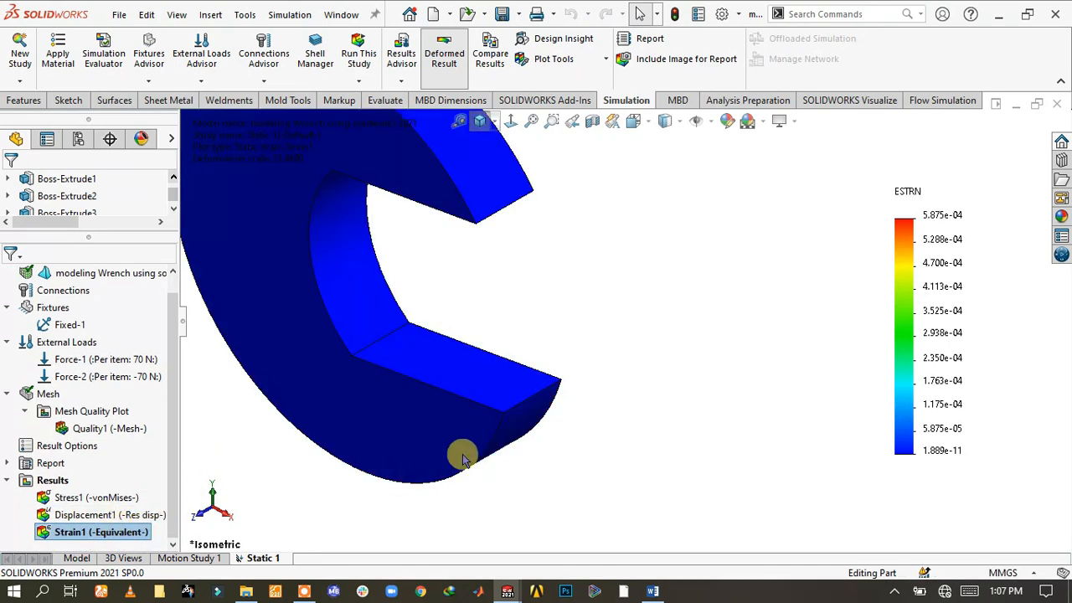
{"action": "scroll", "coordinate": [481, 413], "scroll_direction": "up", "scroll_amount": 4}
{"action": "scroll", "coordinate": [461, 241], "scroll_direction": "up", "scroll_amount": 5}
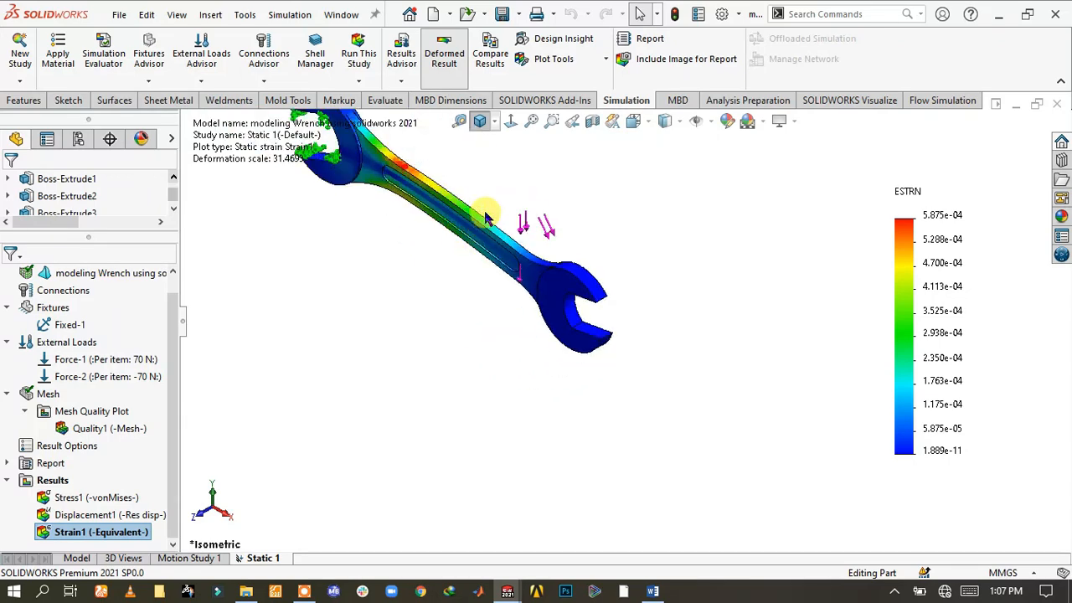
{"action": "scroll", "coordinate": [494, 216], "scroll_direction": "down", "scroll_amount": 4}
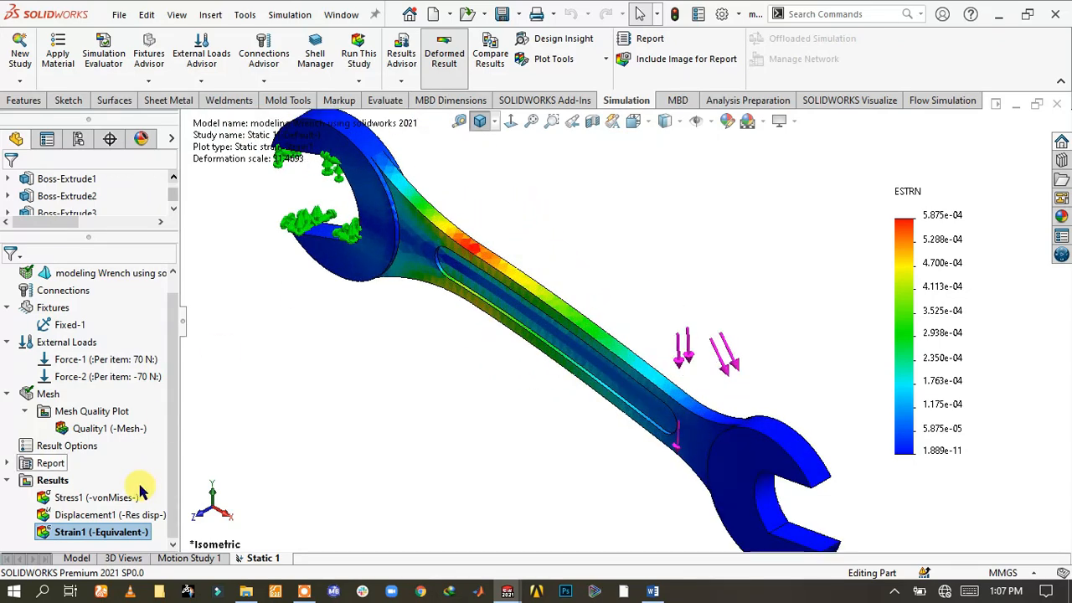
Animate the Strain1 plot, view the wrench from a tilted angle and reduce the animation speed to 101.
{"action": "right_click", "coordinate": [117, 529]}
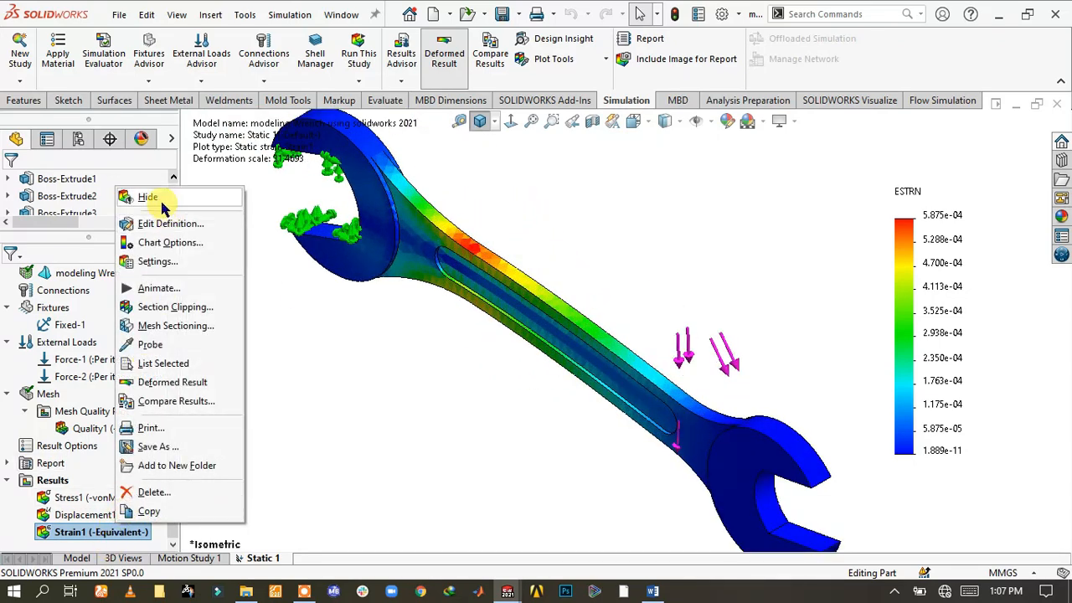
{"action": "left_click", "coordinate": [159, 289]}
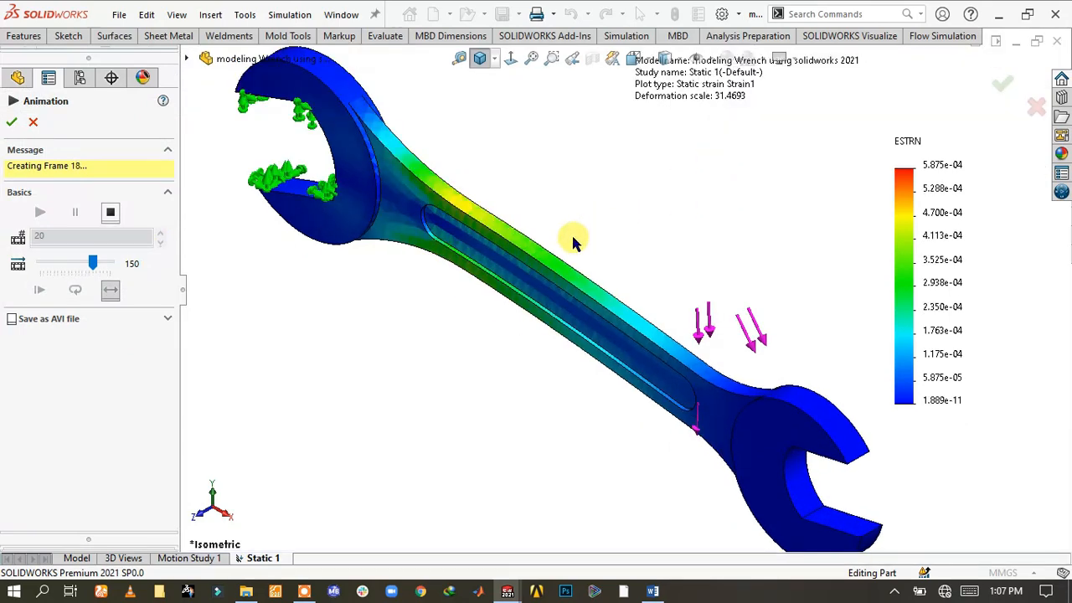
{"action": "middle_click_drag", "start_coordinate": [562, 228], "coordinate": [562, 203]}
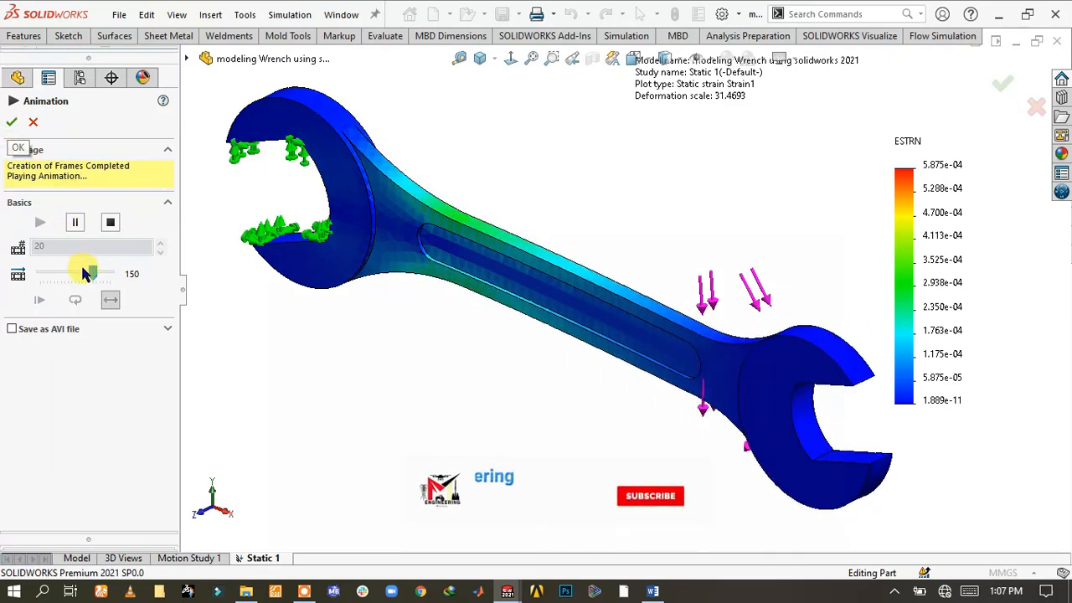
{"action": "left_click_drag", "start_coordinate": [90, 275], "coordinate": [78, 281]}
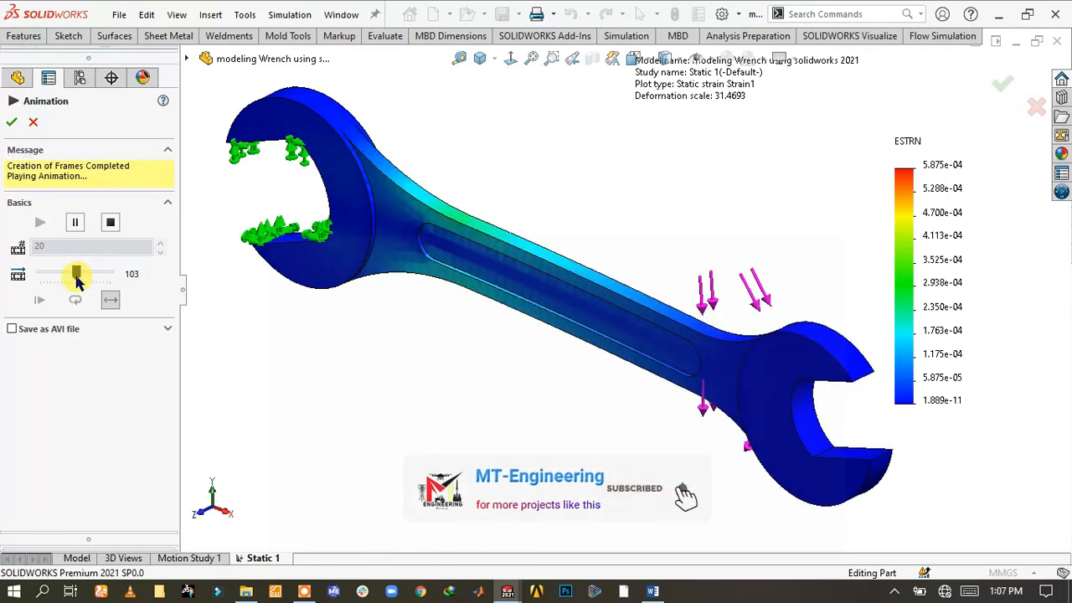
{"action": "left_click_drag", "start_coordinate": [71, 280], "coordinate": [69, 280]}
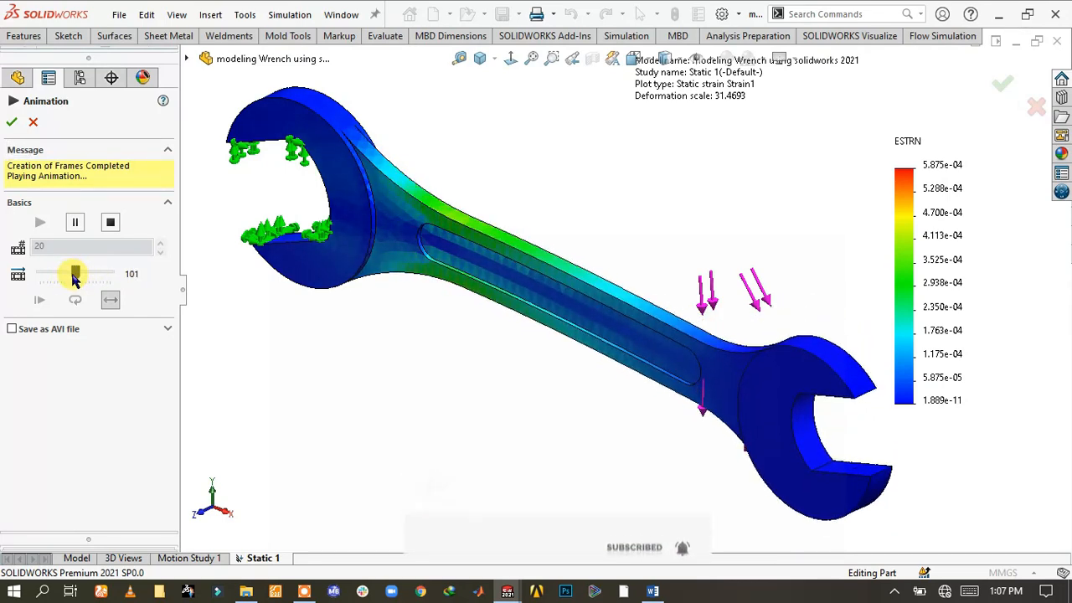